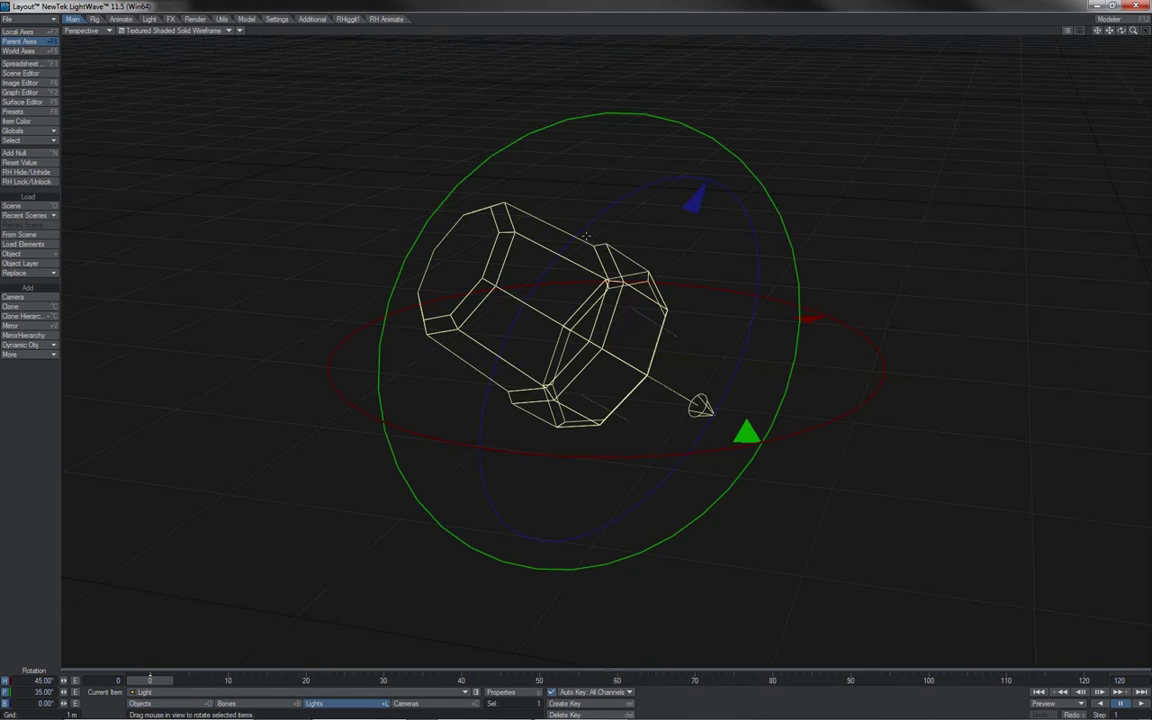
Step: Try rotating the light about its heading ring and undo the trial rotations
mouse_move(867, 513)
mouse_down()
mouse_move(855, 445)
mouse_move(820, 513)
mouse_move(889, 473)
mouse_move(827, 448)
mouse_move(861, 506)
mouse_move(861, 437)
mouse_move(830, 495)
mouse_move(860, 490)
mouse_move(866, 513)
mouse_up()
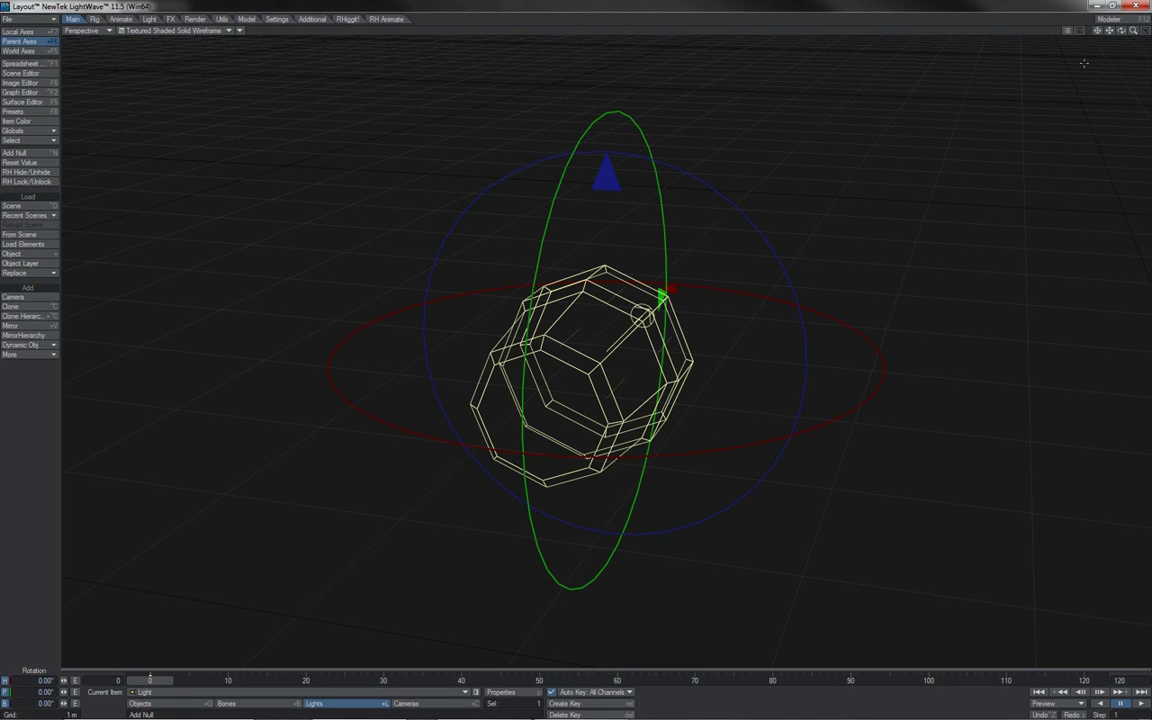
drag(1121, 31, 936, 27)
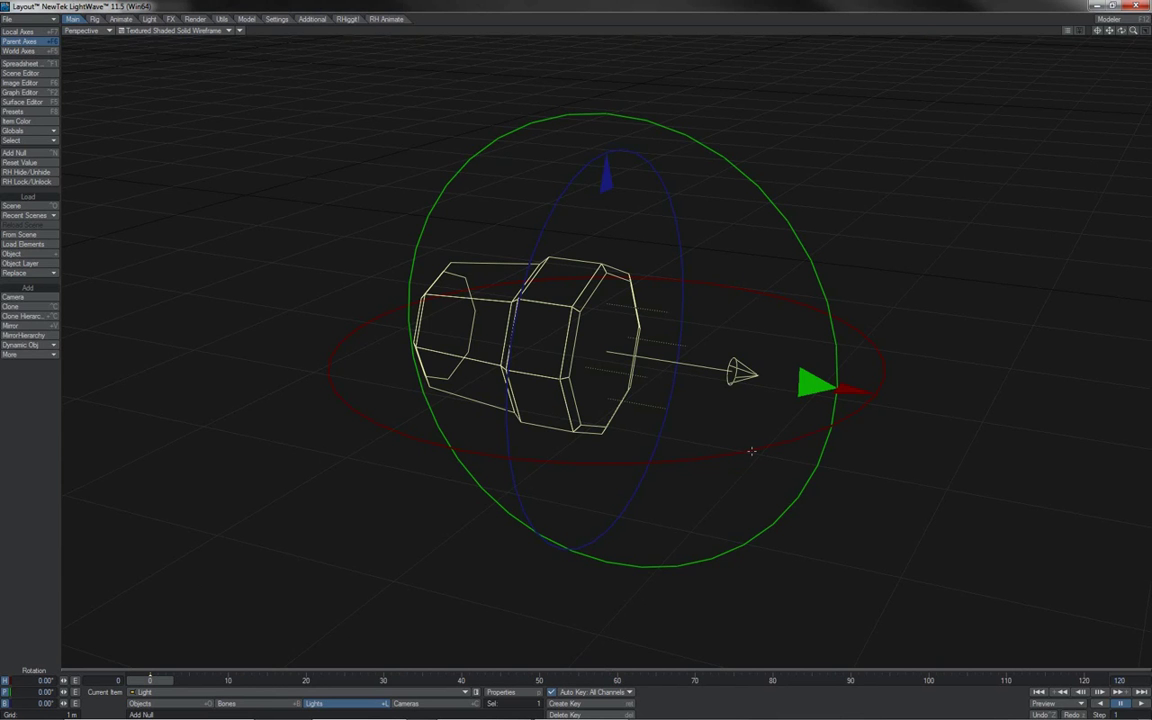
mouse_move(751, 451)
mouse_down()
mouse_move(764, 450)
mouse_move(735, 453)
mouse_move(751, 451)
mouse_up()
mouse_move(821, 456)
mouse_down()
mouse_move(812, 485)
mouse_move(826, 440)
mouse_up()
drag(710, 462, 706, 467)
mouse_move(624, 512)
mouse_down()
mouse_move(609, 530)
mouse_move(618, 521)
mouse_up()
key(ctrl+z)
drag(782, 306, 710, 306)
key(ctrl+z)
Step: Test the light's pitch and bank rotations, finishing with the light pitched straight up to about -89.4°
mouse_move(817, 378)
mouse_down()
mouse_move(817, 430)
mouse_move(817, 367)
mouse_up()
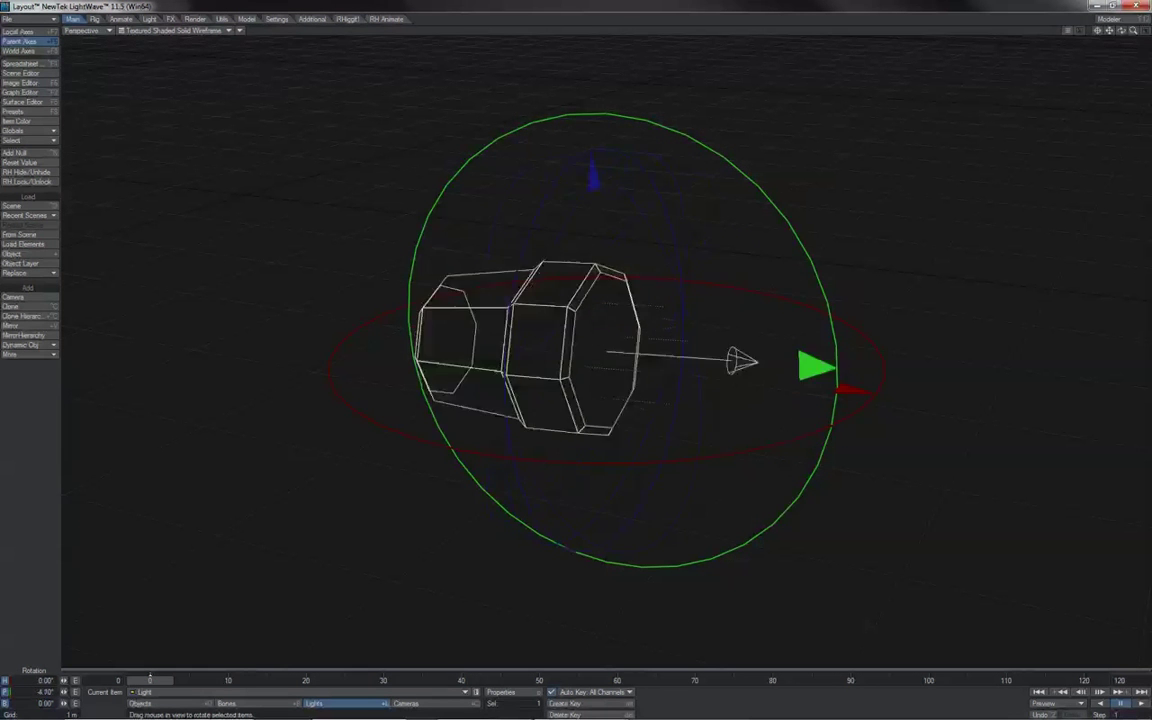
drag(782, 321, 782, 360)
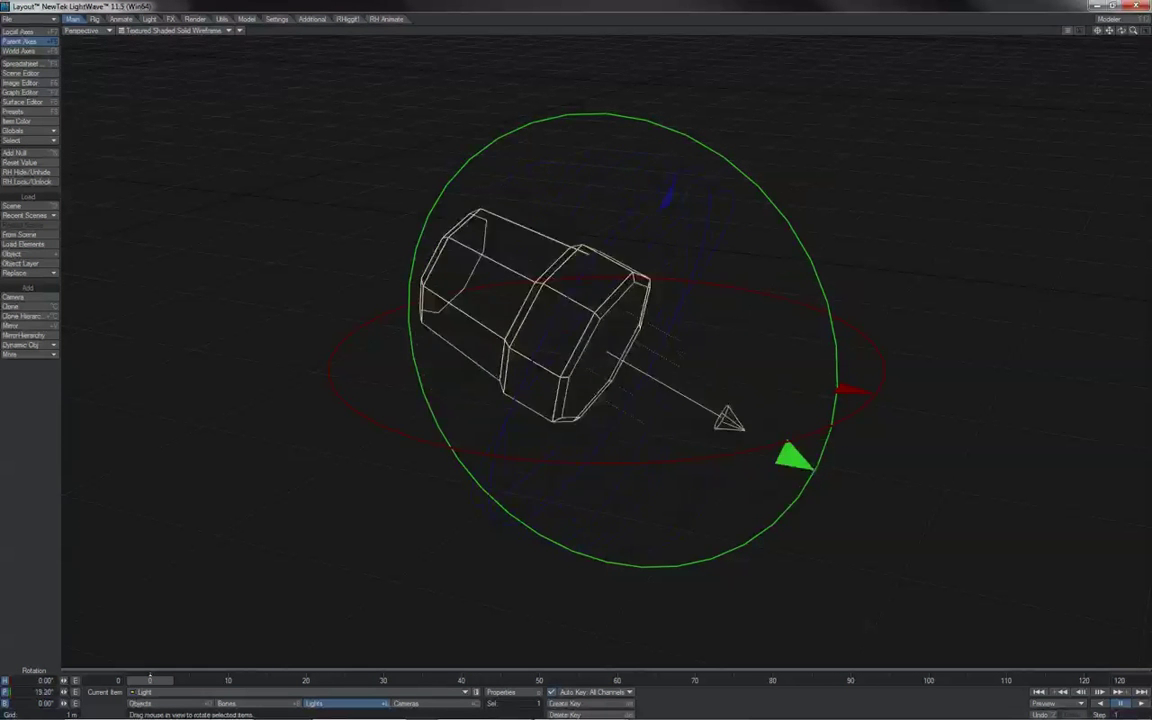
drag(795, 457, 817, 383)
drag(607, 175, 673, 199)
key(ctrl+z)
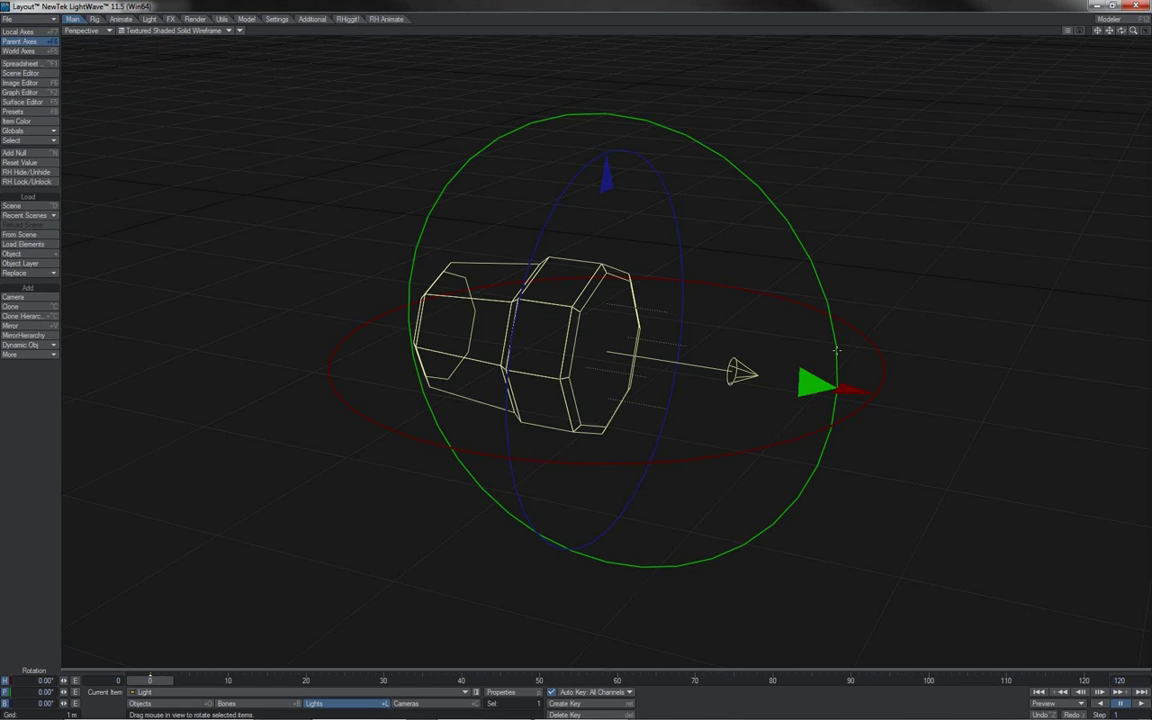
drag(836, 350, 803, 220)
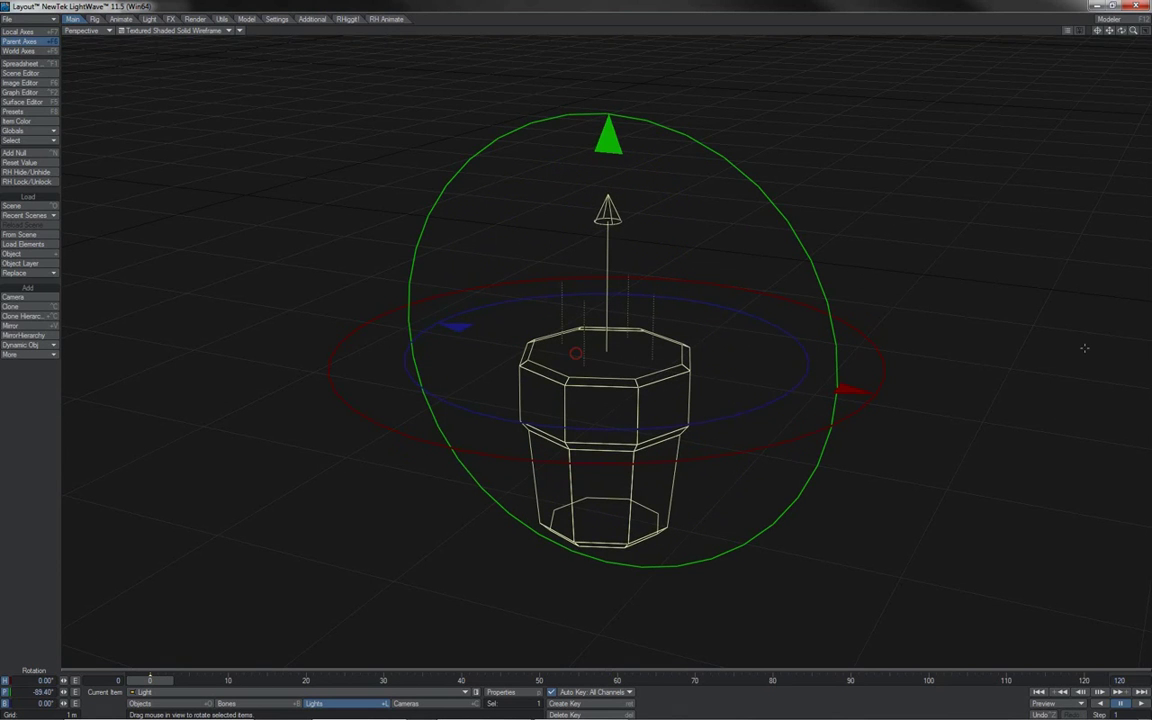
Step: Add a RotationOrderConverter motion modifier to the light and set its rotation order to ZYX
drag(1120, 33, 1073, 70)
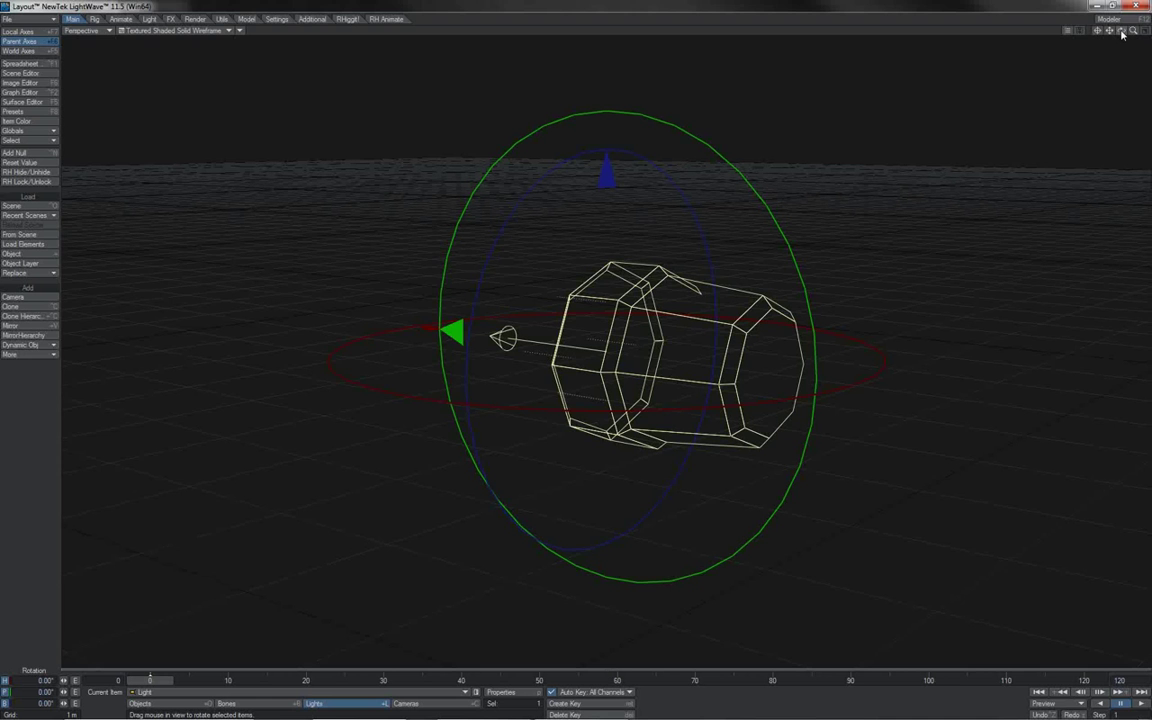
key(m)
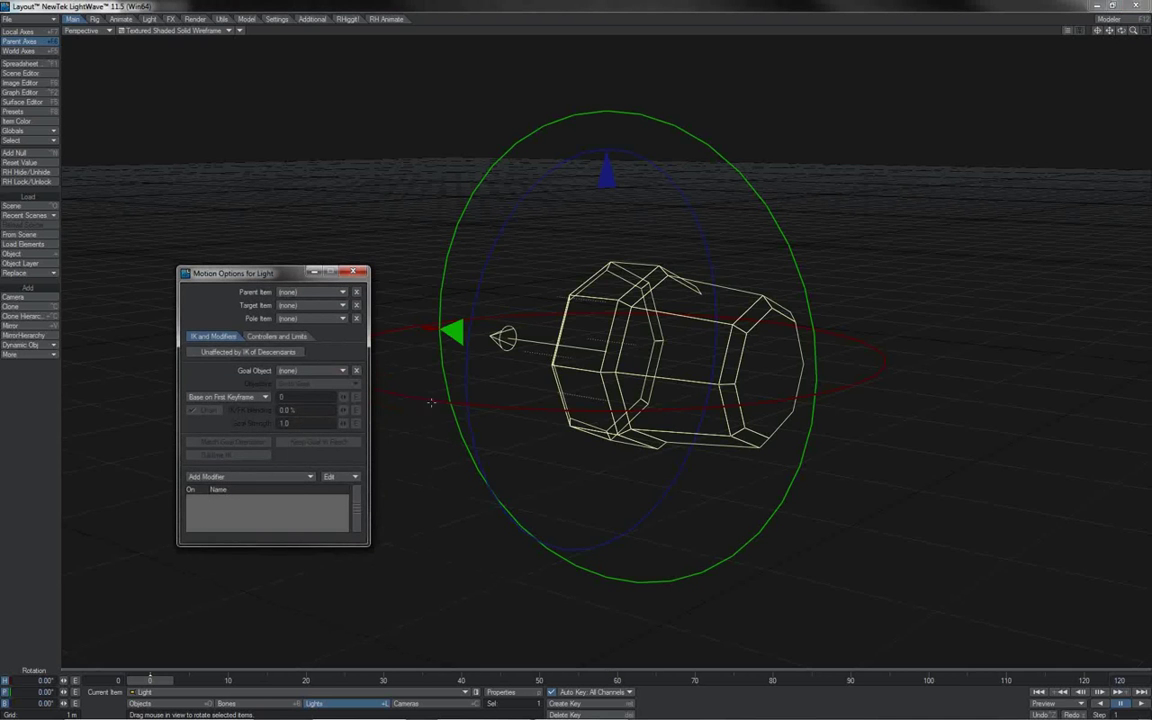
click(303, 479)
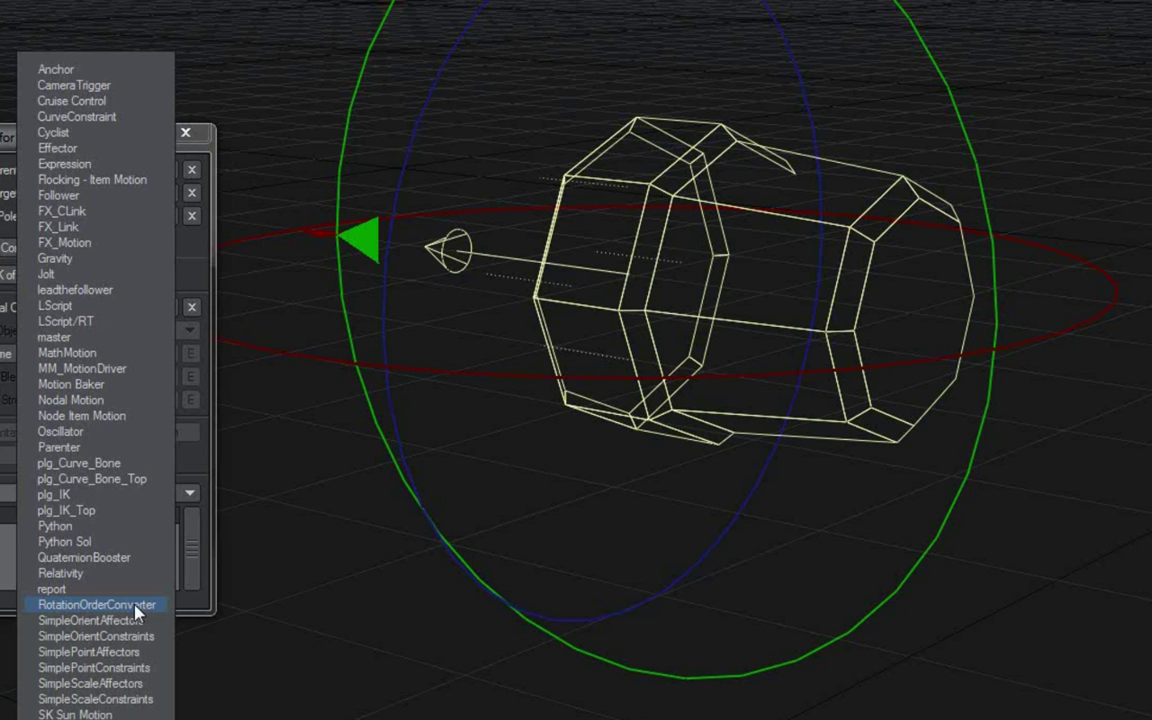
click(135, 605)
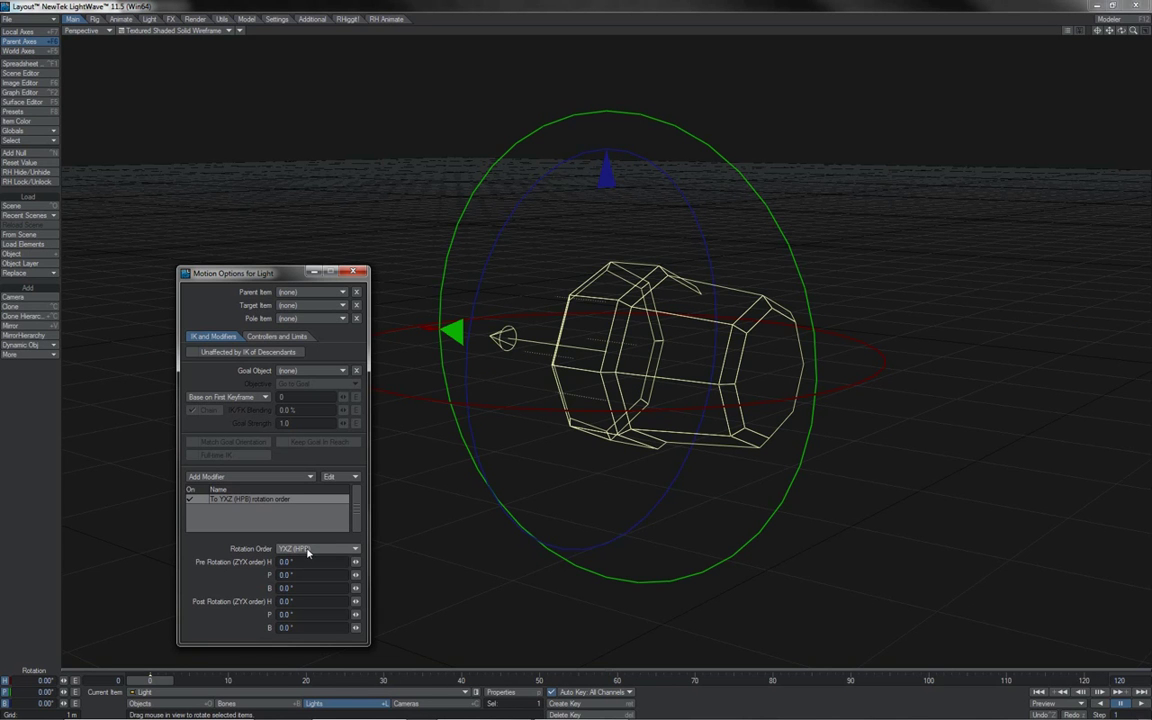
click(307, 549)
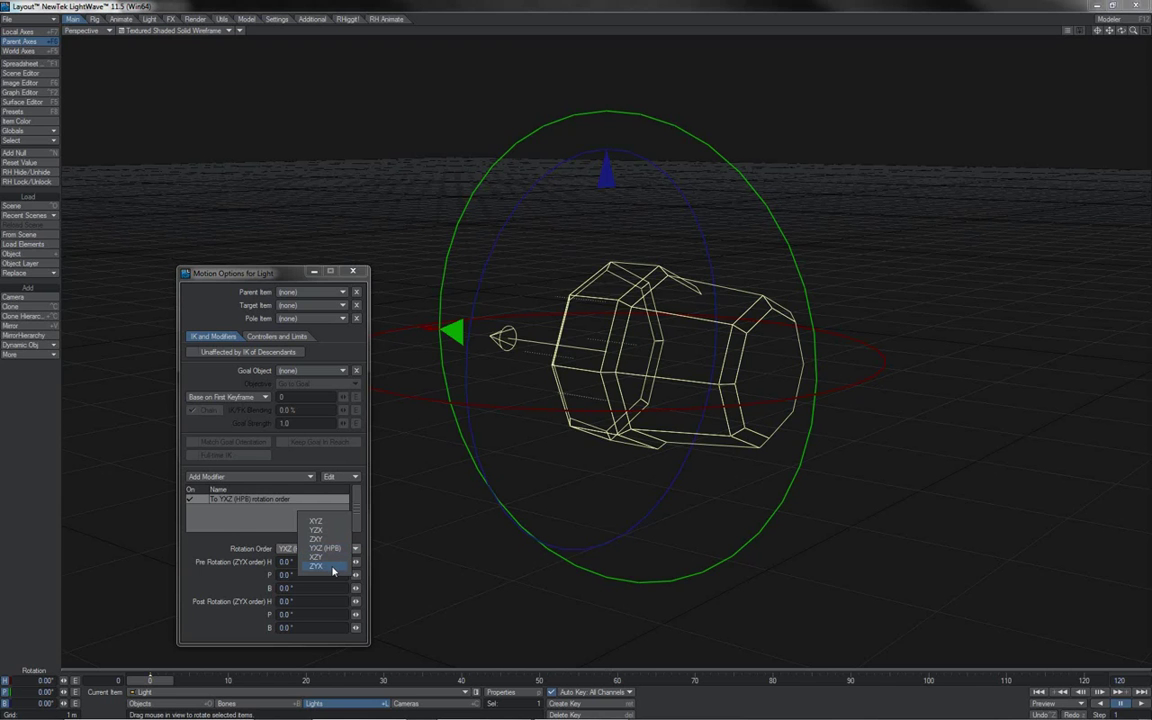
click(333, 567)
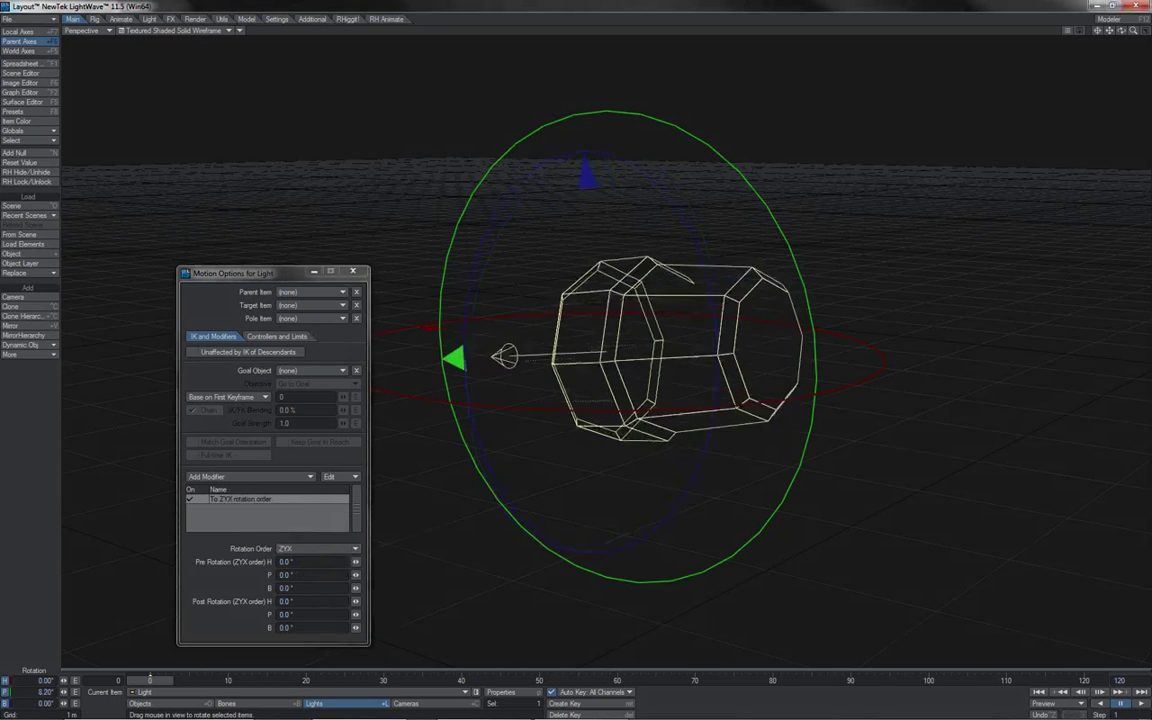
Step: Try rotating the light in pitch and bank with the ZYX rotation order and undo the rotations
drag(498, 471, 594, 554)
drag(640, 452, 640, 454)
drag(599, 556, 632, 561)
key(ctrl+z)
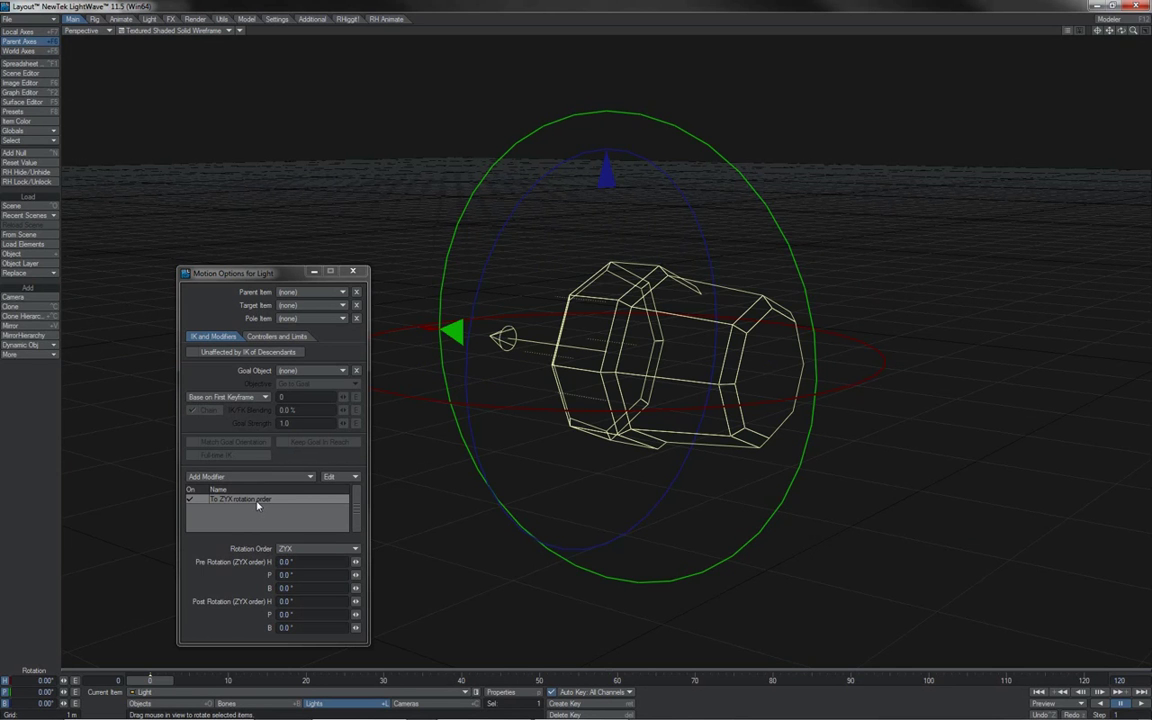
Step: Remove the ZYX rotation order modifier from the light and close its motion options
right_click(257, 505)
click(265, 539)
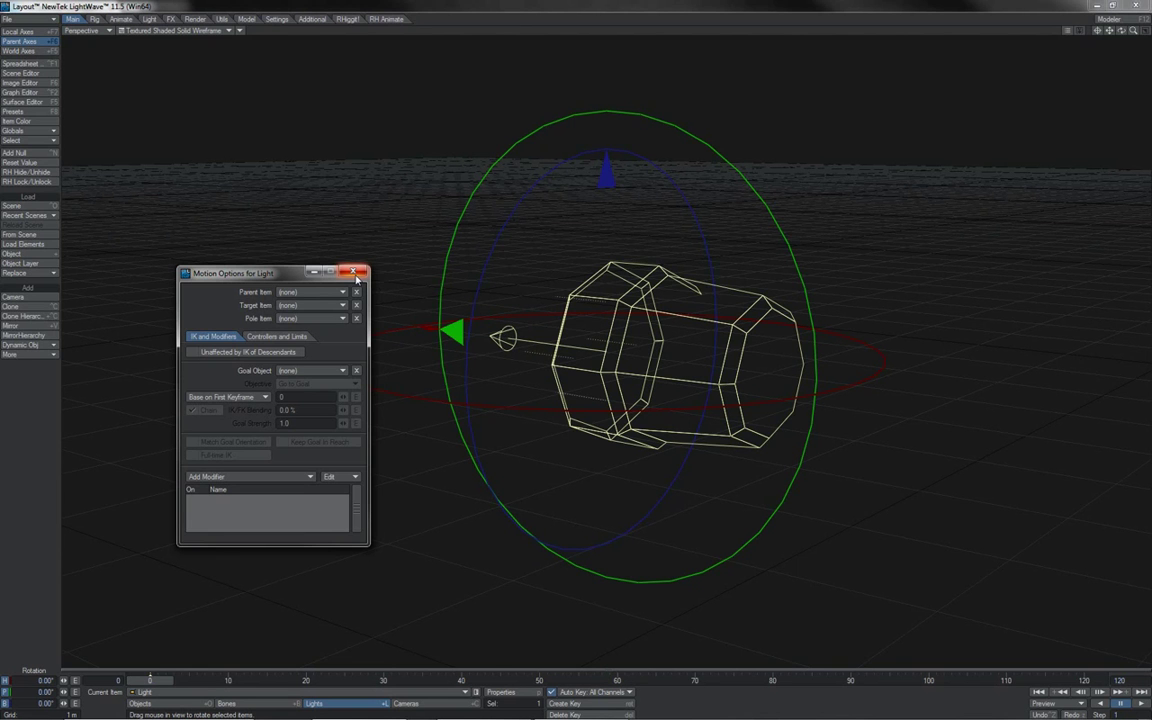
click(354, 272)
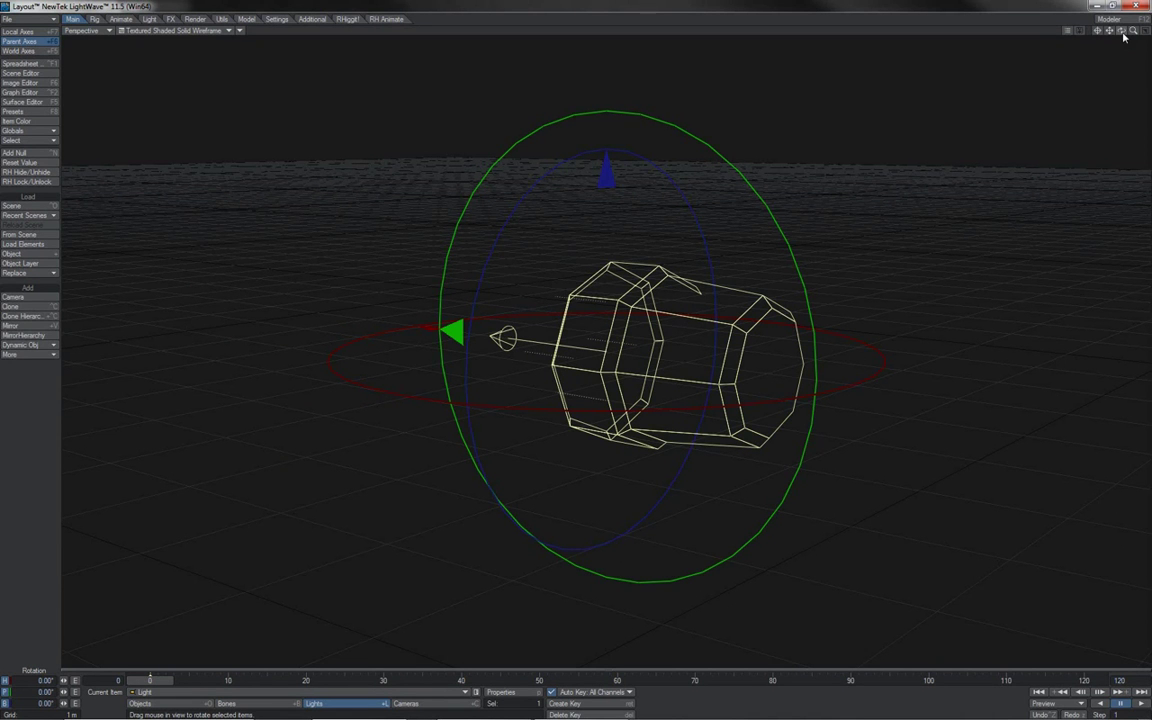
Step: Set the light's pitch to 90° at frame 10 so it points straight down
drag(1122, 34, 1104, 16)
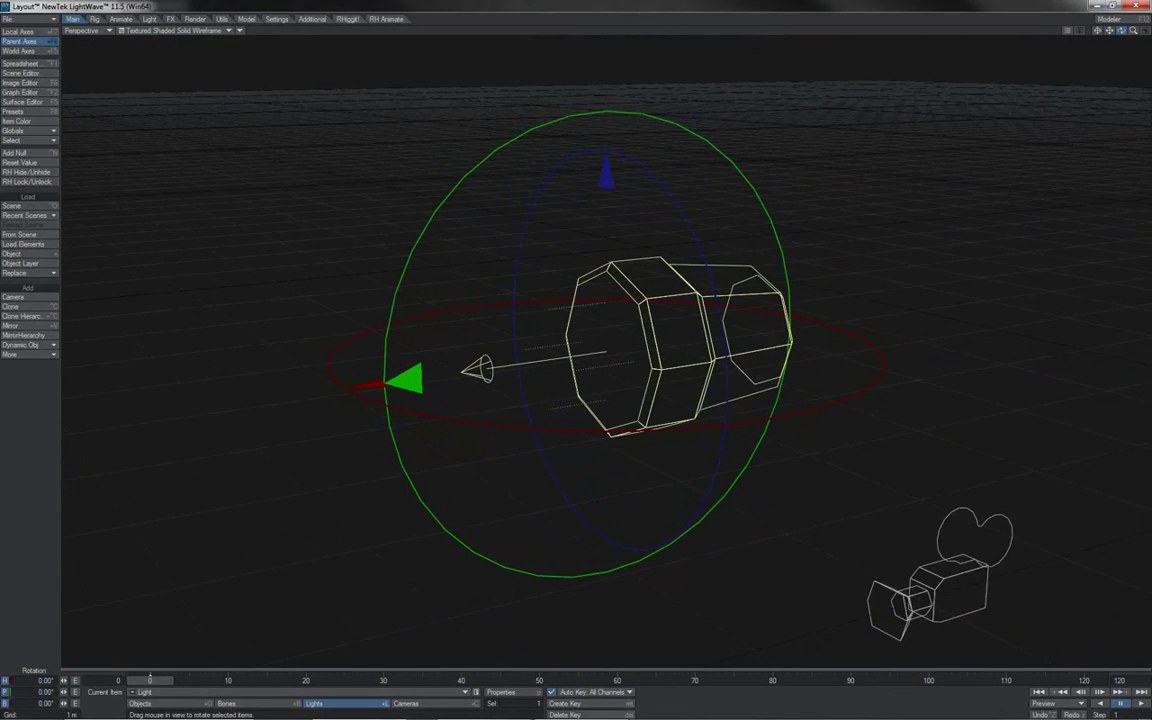
drag(1000, 32, 975, 32)
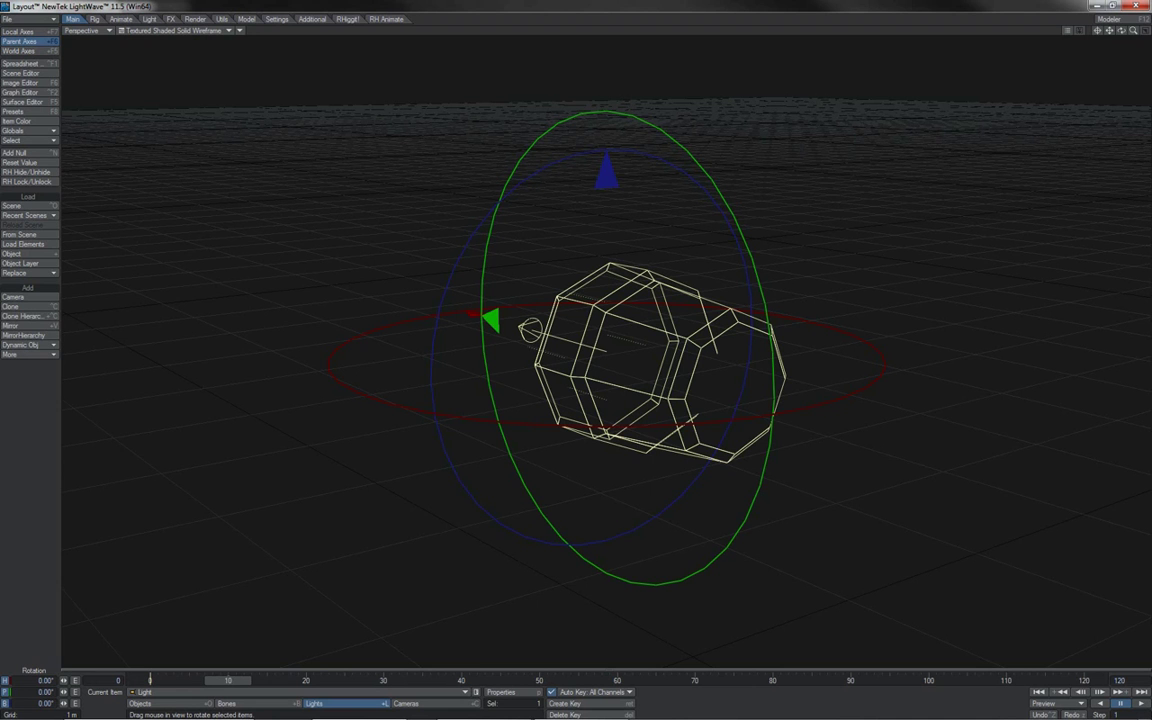
click(47, 692)
text(90)
key(Tab)
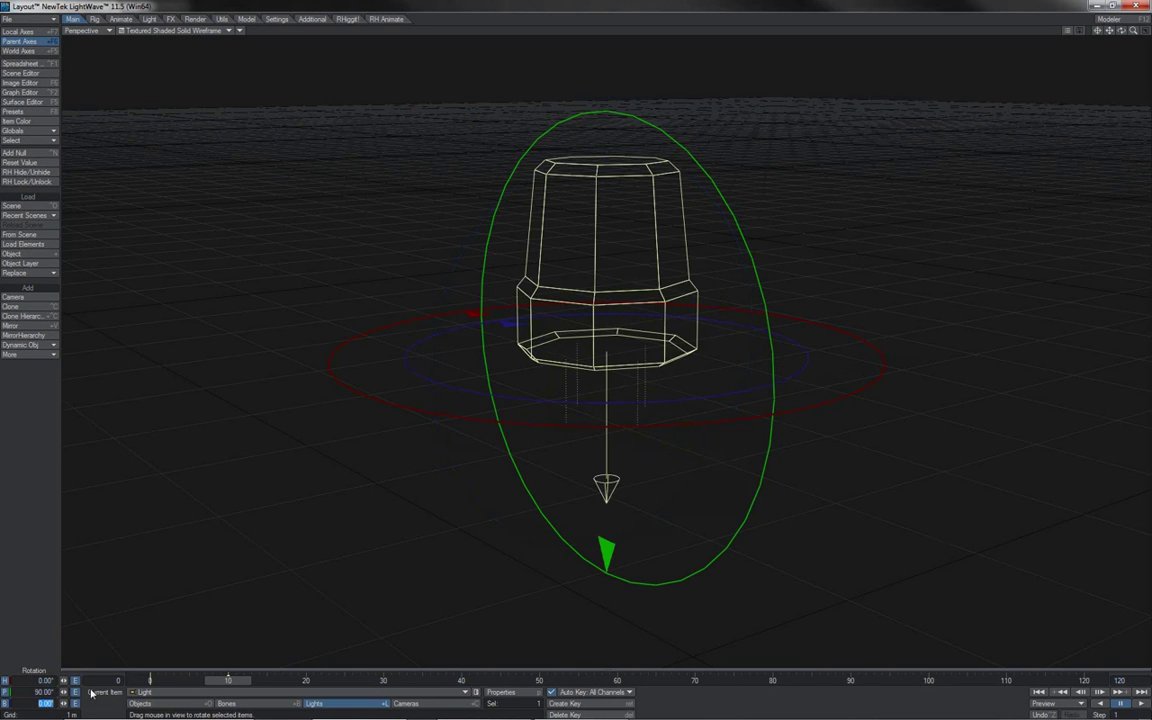
Step: At frame 20, rotate the light about its local heading axis until it lies horizontal, at 90° heading and 90° bank
alt+drag(330, 500, 214, 450)
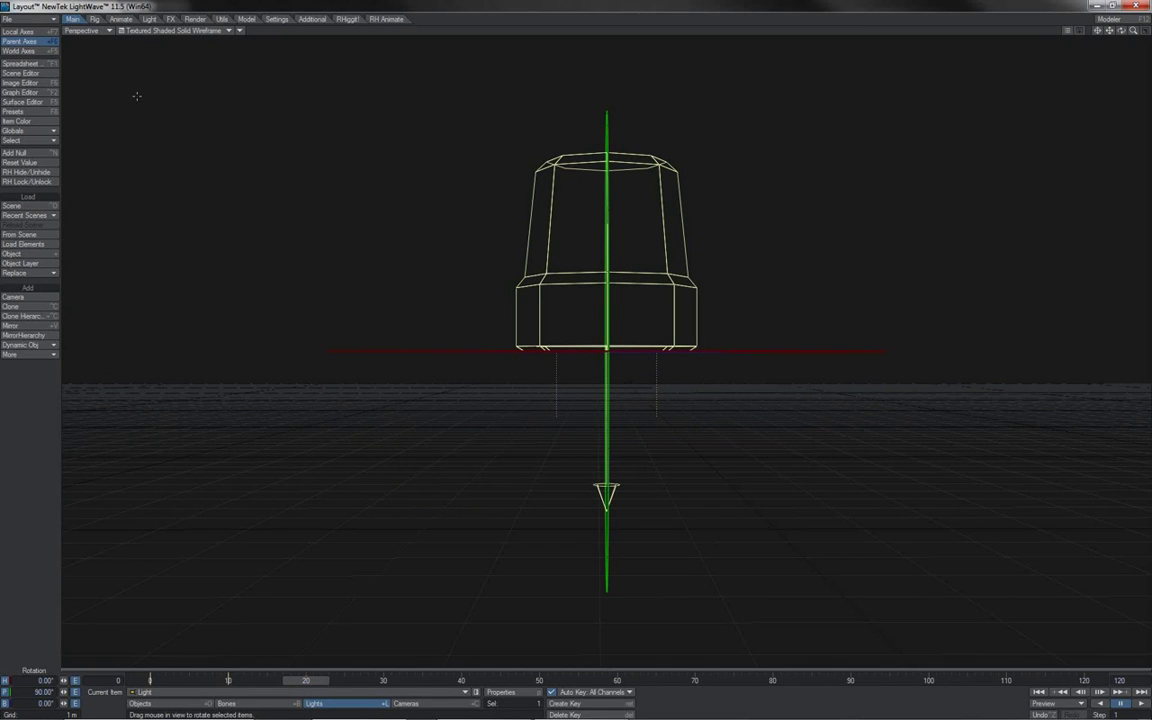
click(20, 31)
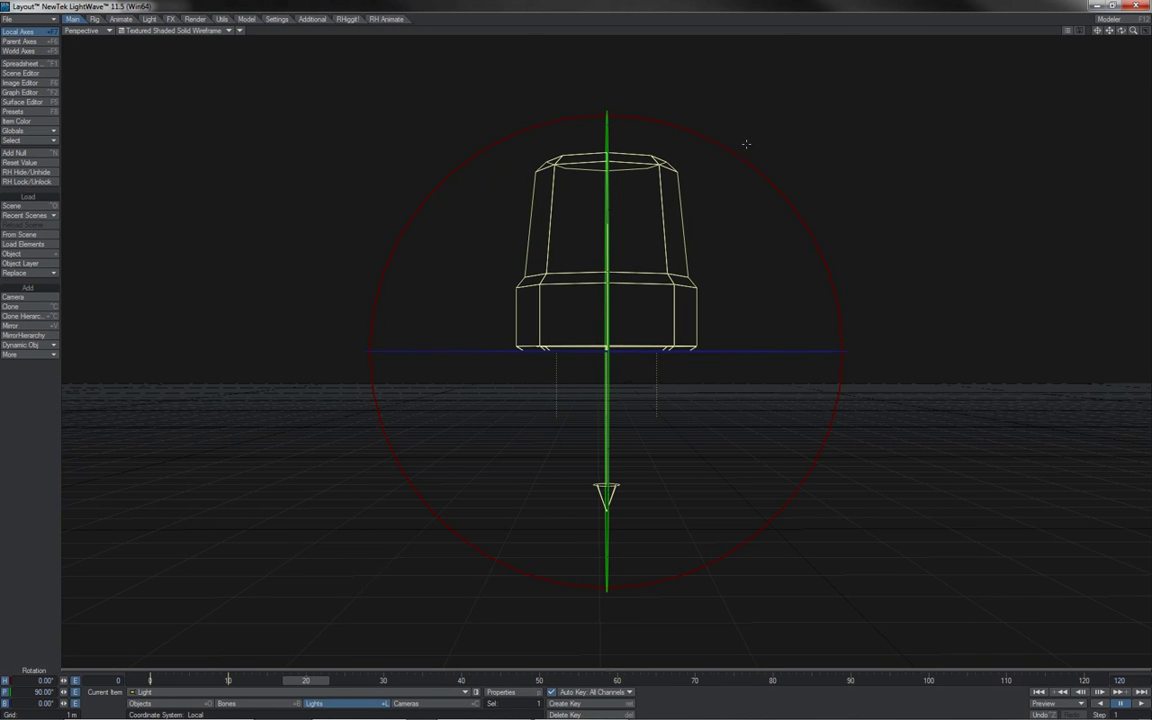
drag(692, 131, 372, 305)
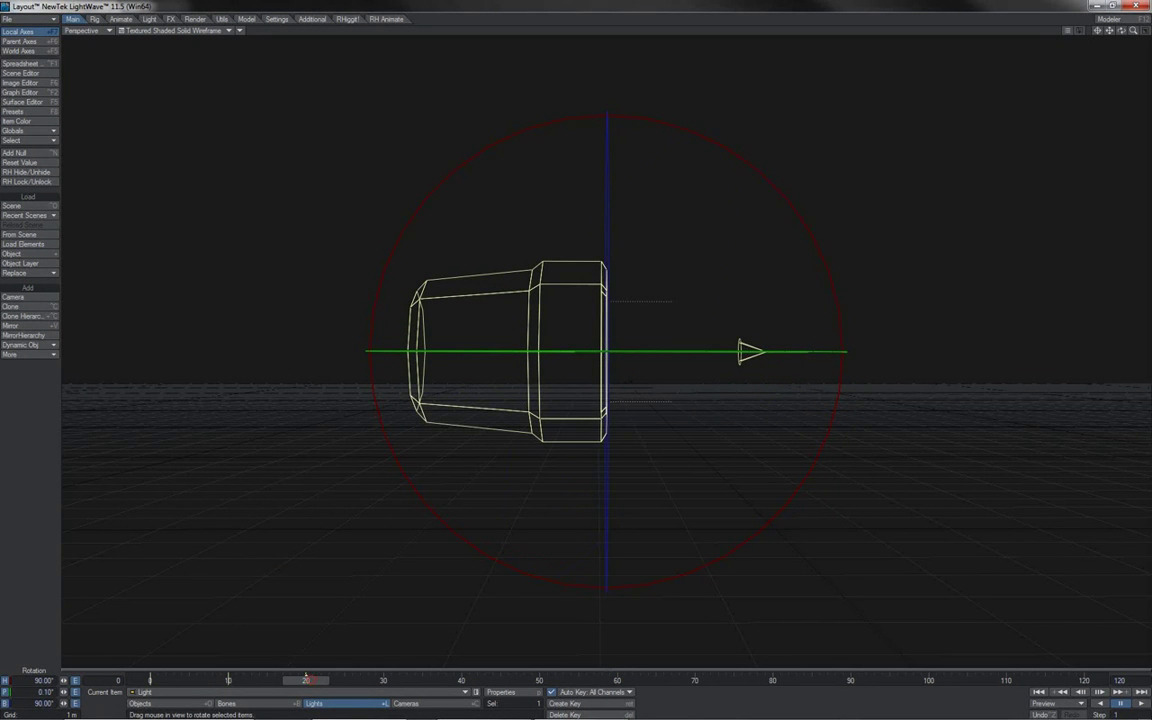
Step: Scrub between frames 10 and 20 and examine the light's interpolated rotation from several angles
mouse_move(313, 685)
mouse_down()
mouse_move(203, 685)
mouse_move(305, 683)
mouse_up()
drag(228, 681, 305, 683)
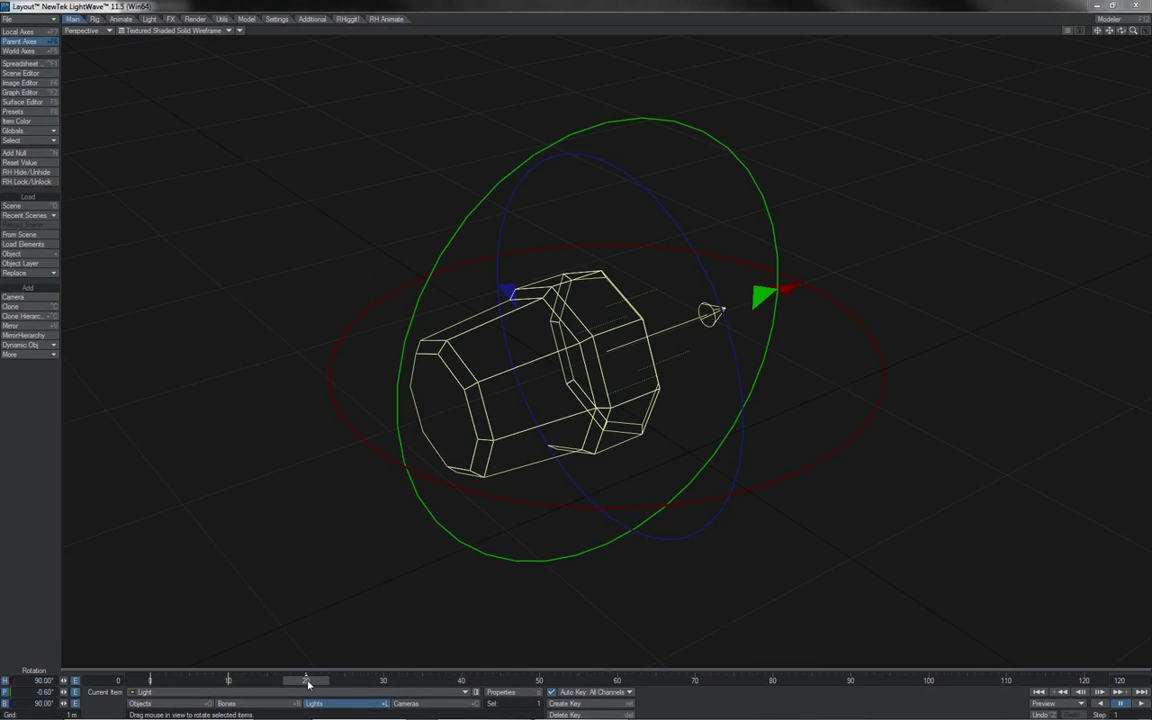
mouse_move(306, 681)
mouse_down()
mouse_move(236, 681)
mouse_move(312, 681)
mouse_up()
drag(1121, 30, 948, 16)
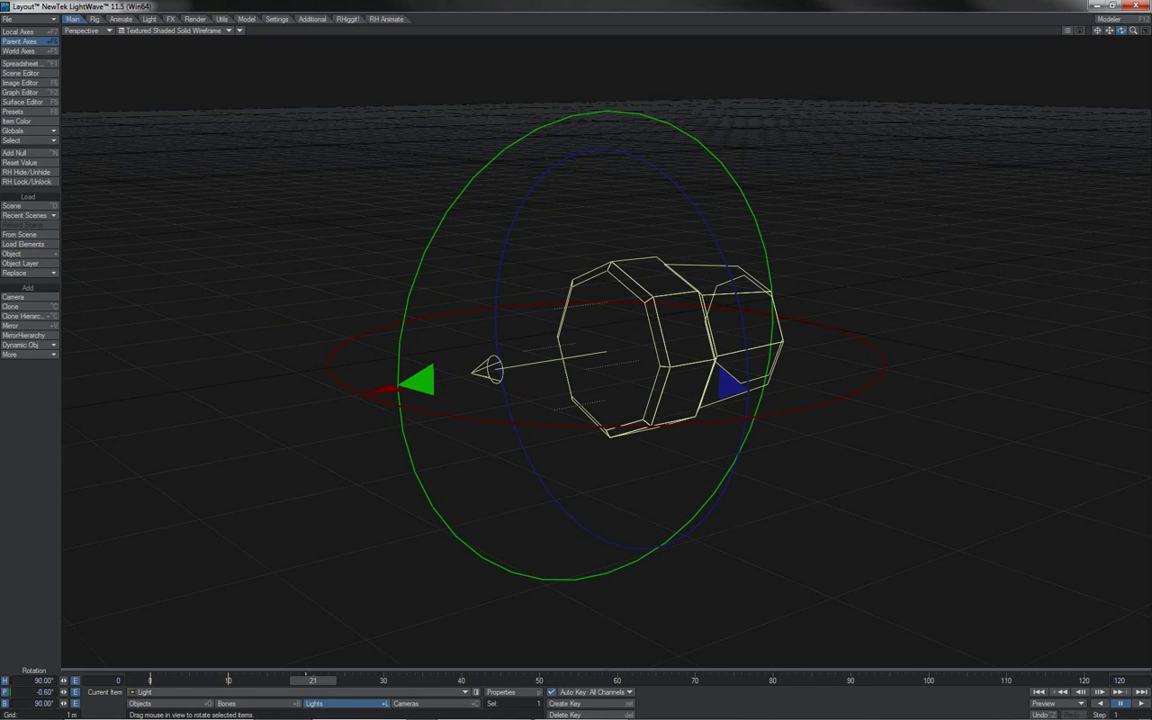
drag(948, 16, 862, 24)
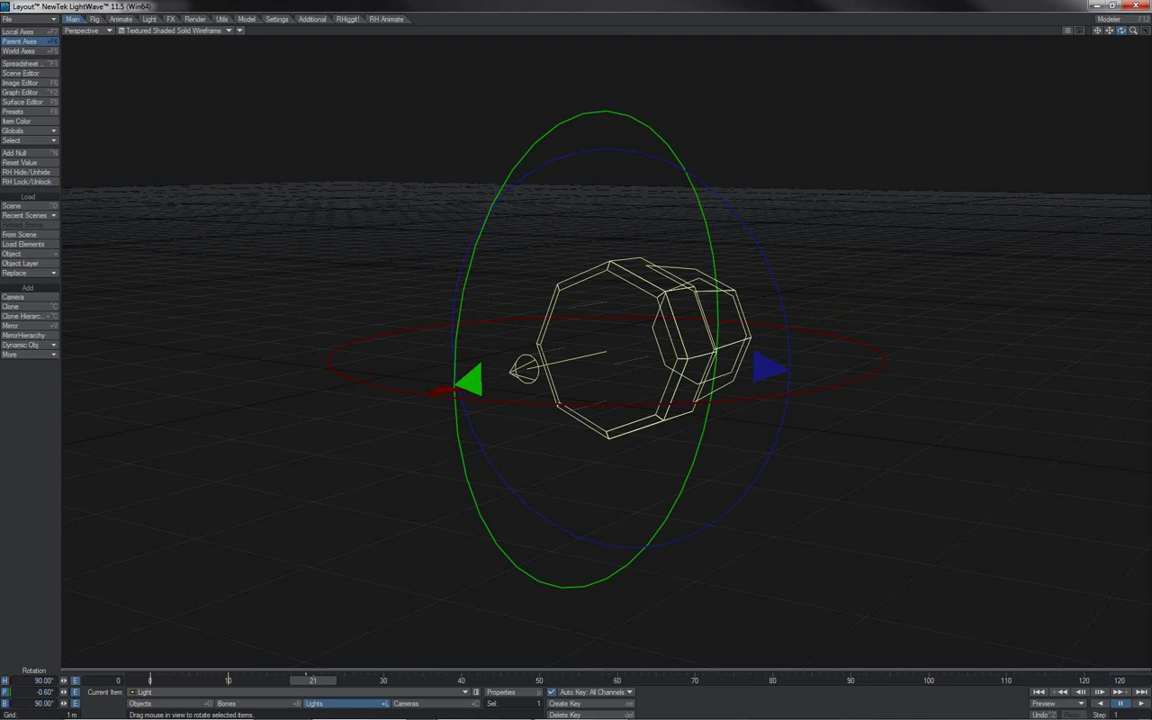
drag(1121, 30, 1094, 36)
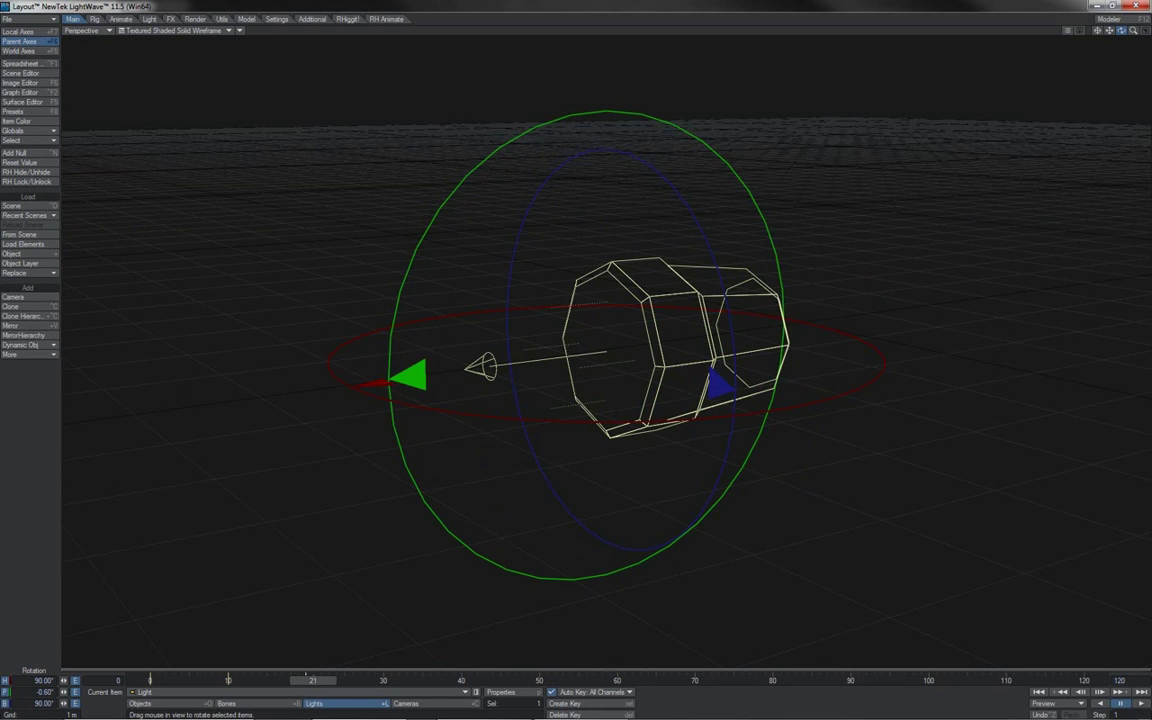
drag(1121, 30, 1151, 40)
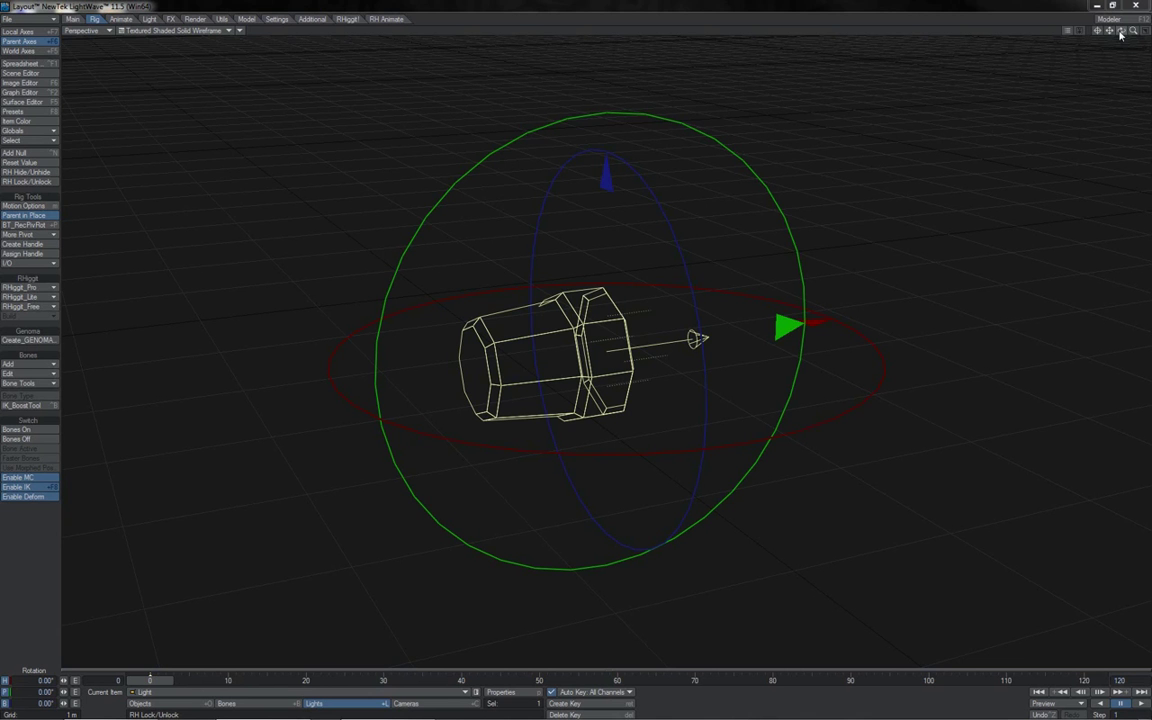
Step: Set the light's pitch to 90° at frame 0 so it points straight down
drag(1133, 32, 790, 32)
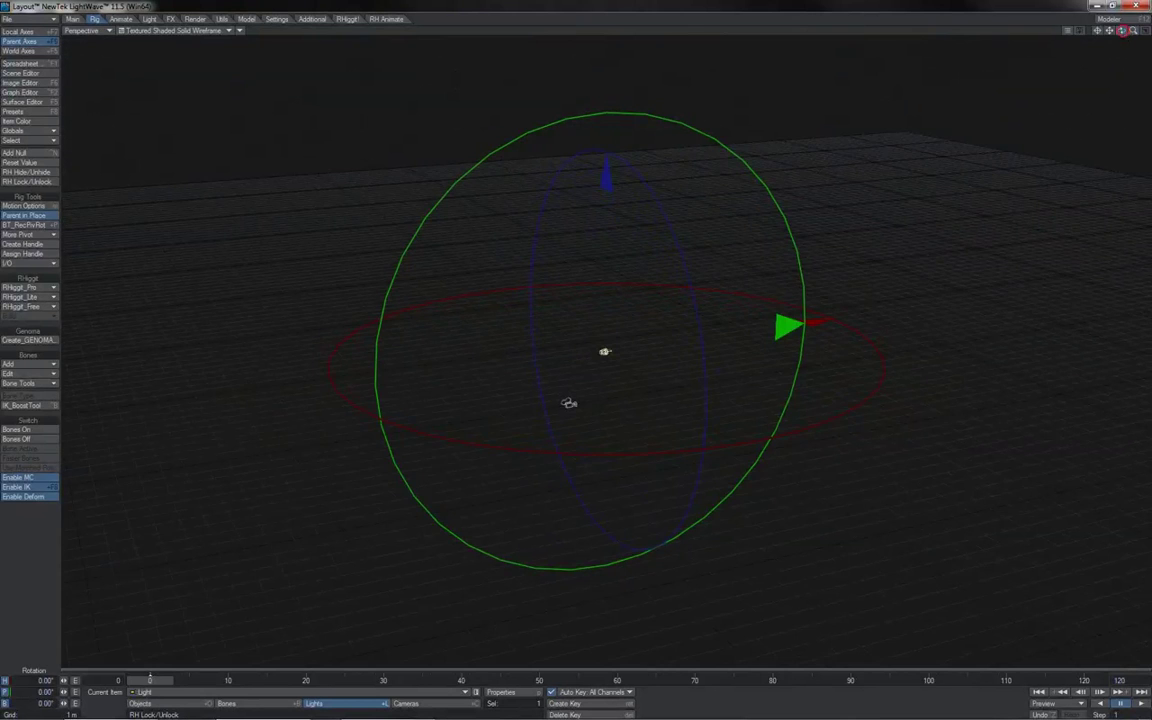
mouse_move(1121, 32)
mouse_down()
mouse_move(1151, 32)
mouse_move(1151, 49)
mouse_move(1132, 35)
mouse_up()
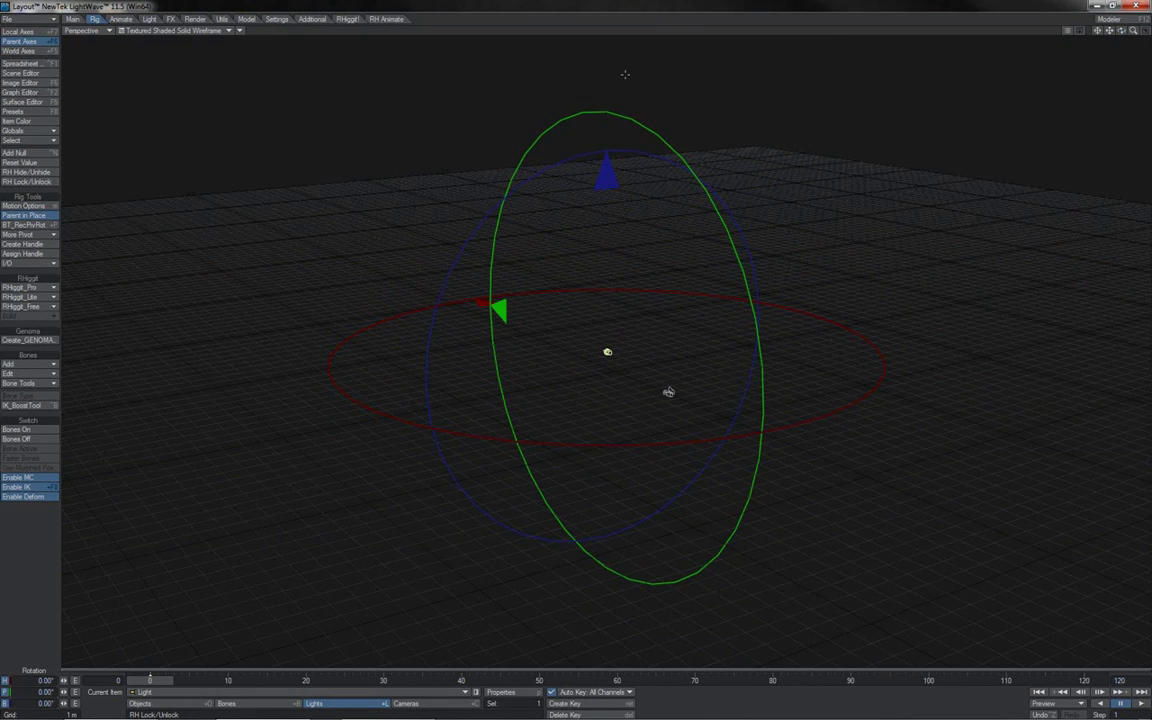
drag(1133, 30, 807, 467)
scroll(620, 355, up, 6)
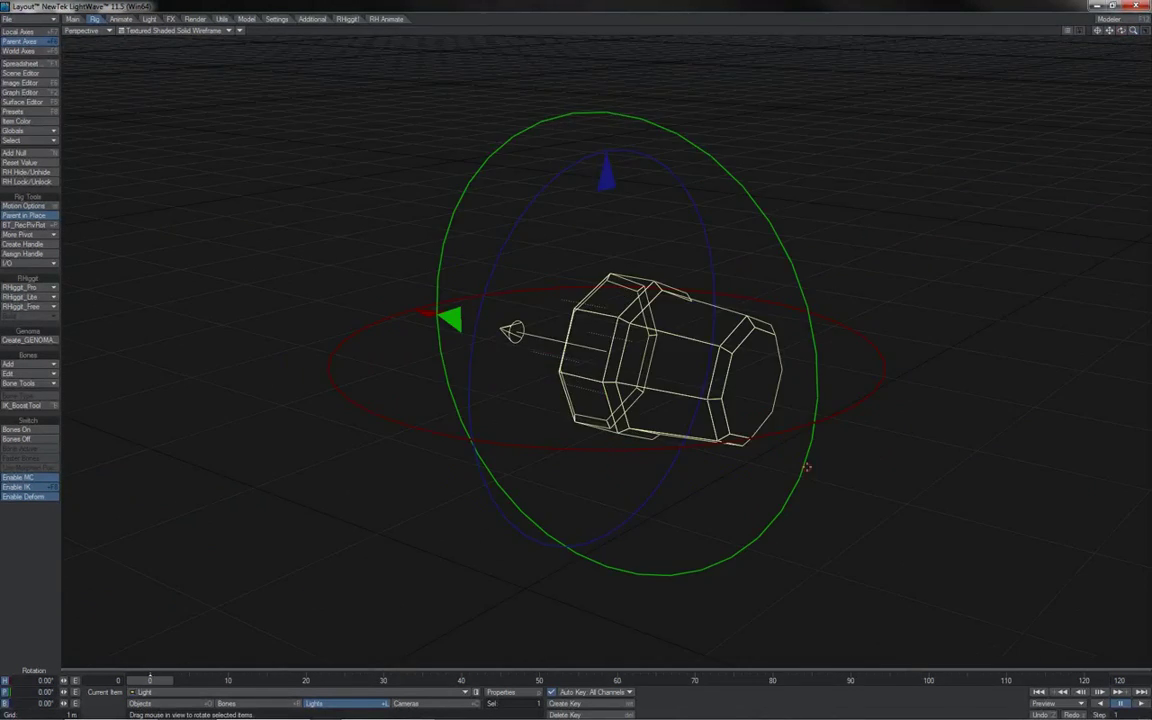
click(45, 692)
text(90)
key(Tab)
key(Return)
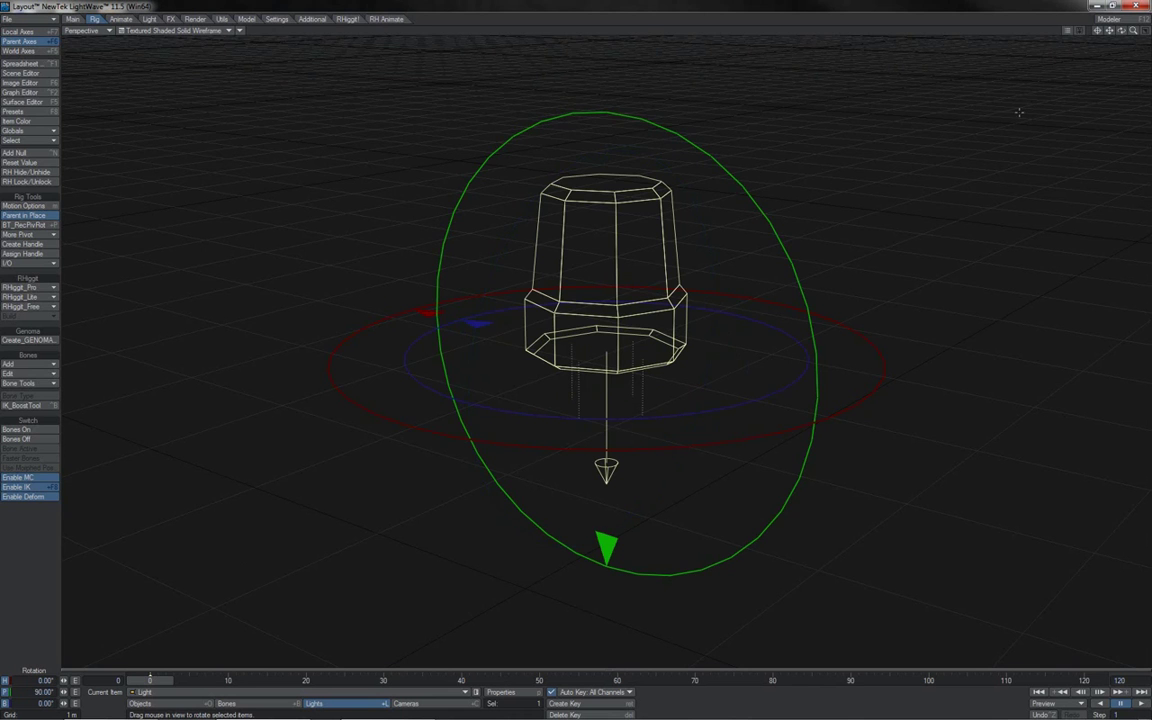
Step: Record the light's pivot rotation in its downward-pointing orientation
drag(1121, 31, 698, 9)
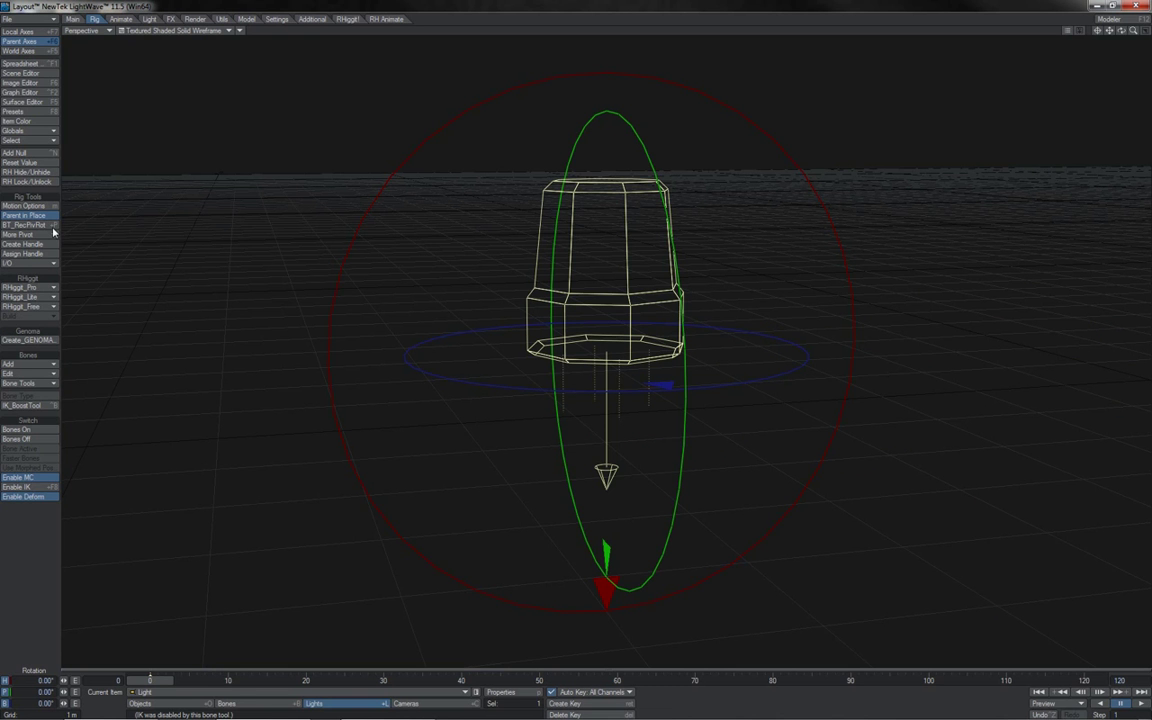
click(50, 225)
alt+drag(415, 424, 482, 445)
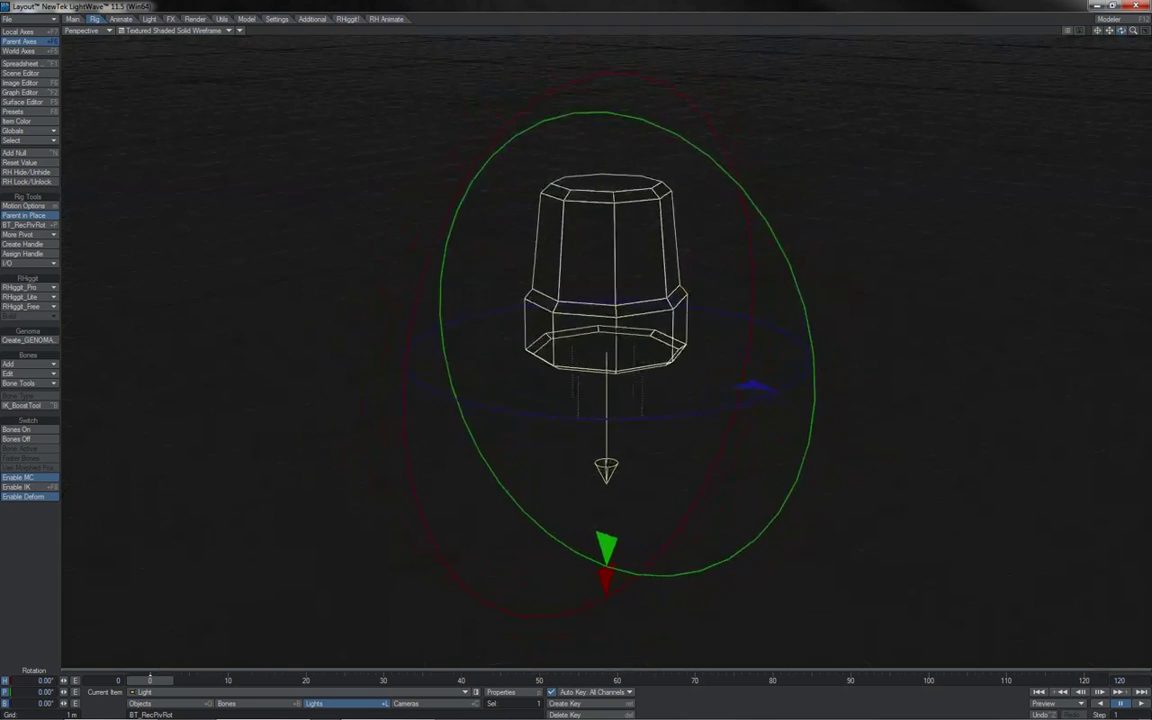
Step: Rotate the downward-pointing light about its heading ring to about -30.7°
drag(1121, 30, 1143, 16)
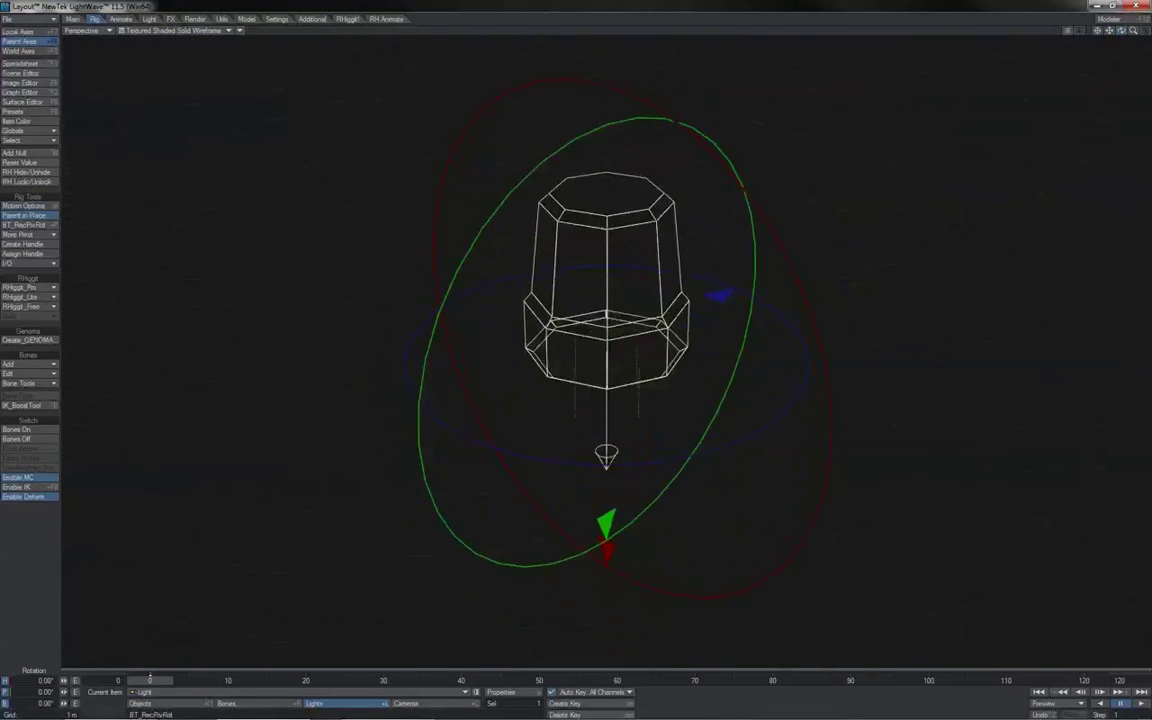
drag(1121, 31, 1138, 108)
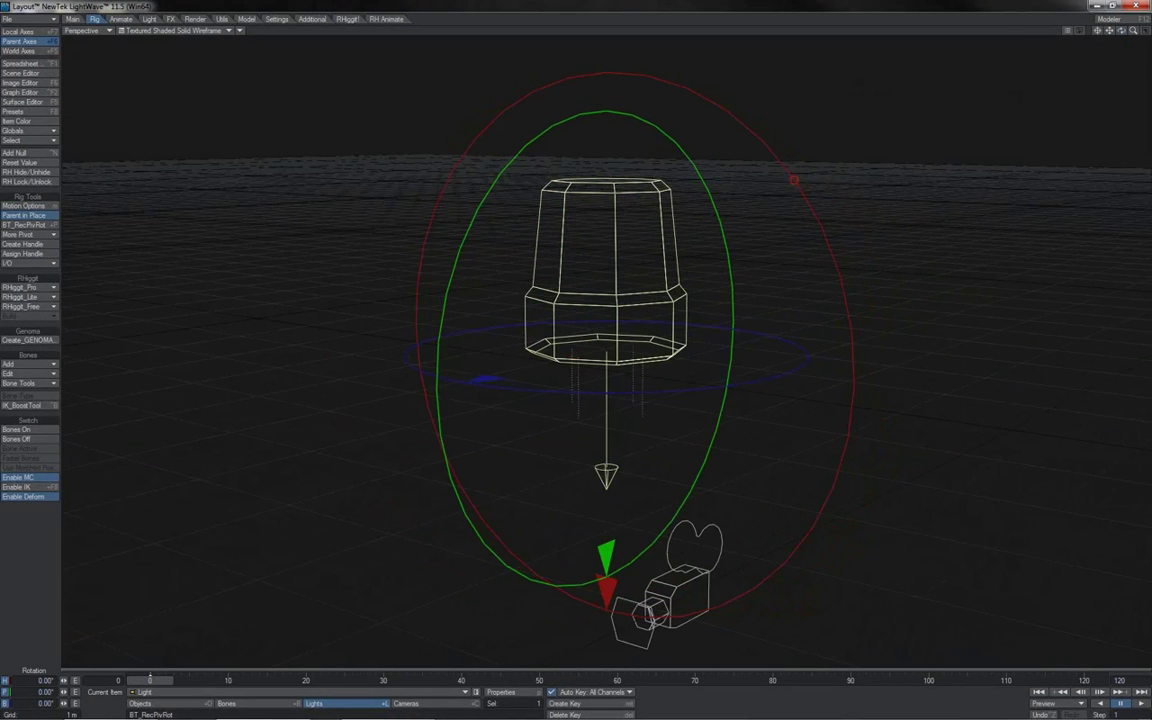
drag(794, 180, 712, 100)
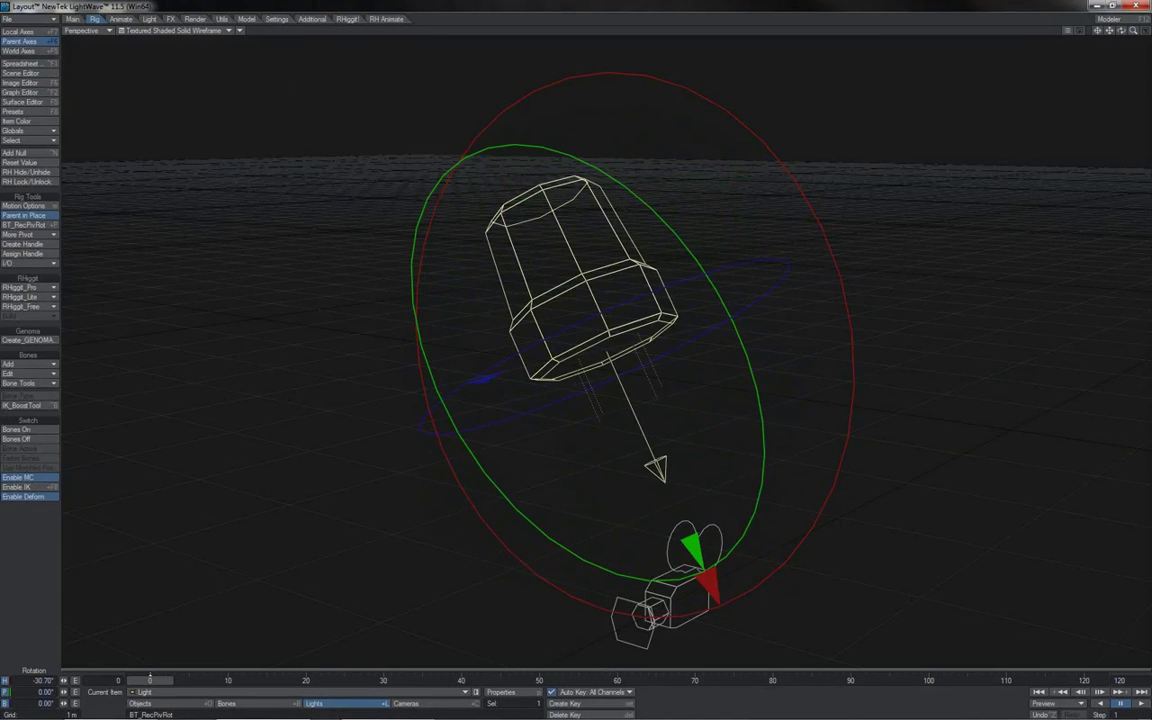
Step: Undo the light's last heading rotation and set its pivot rotation to 0 for heading, pitch and bank
key(ctrl+z)
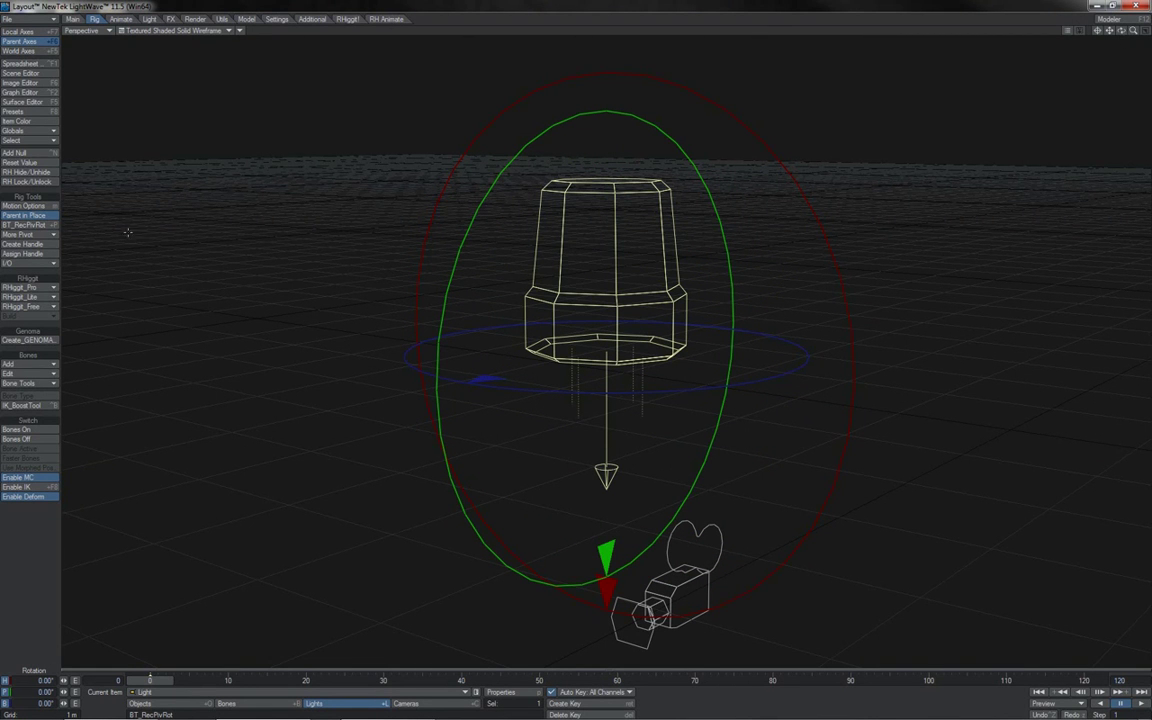
click(50, 236)
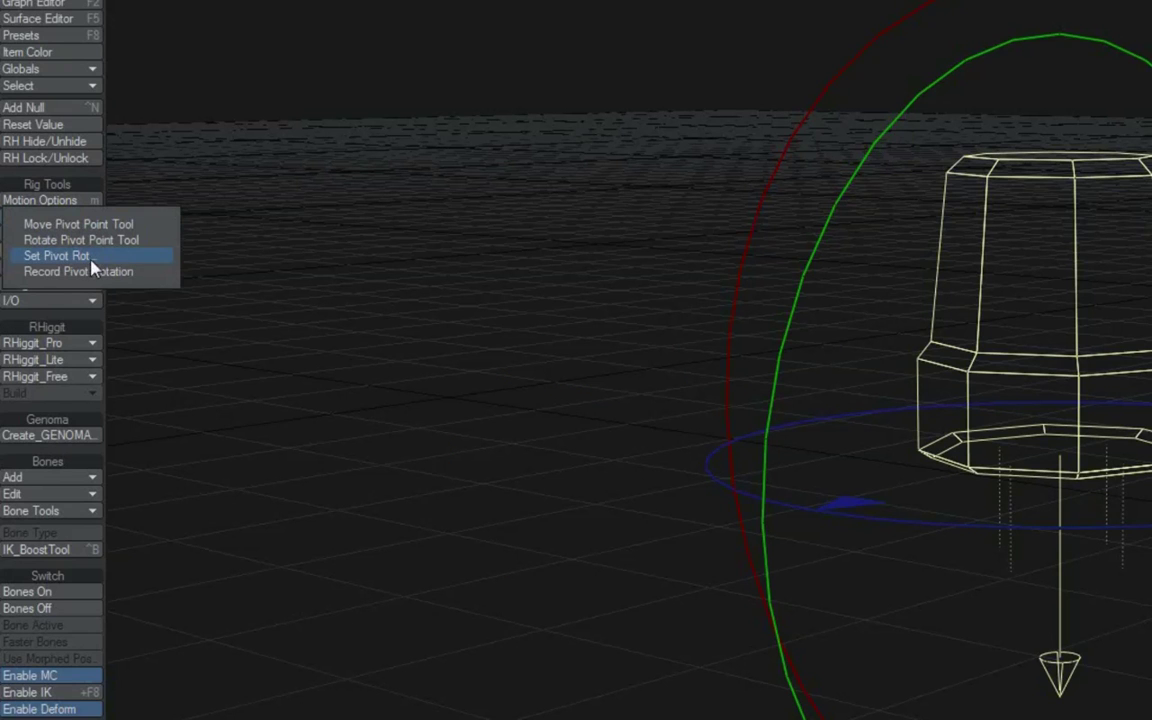
click(90, 258)
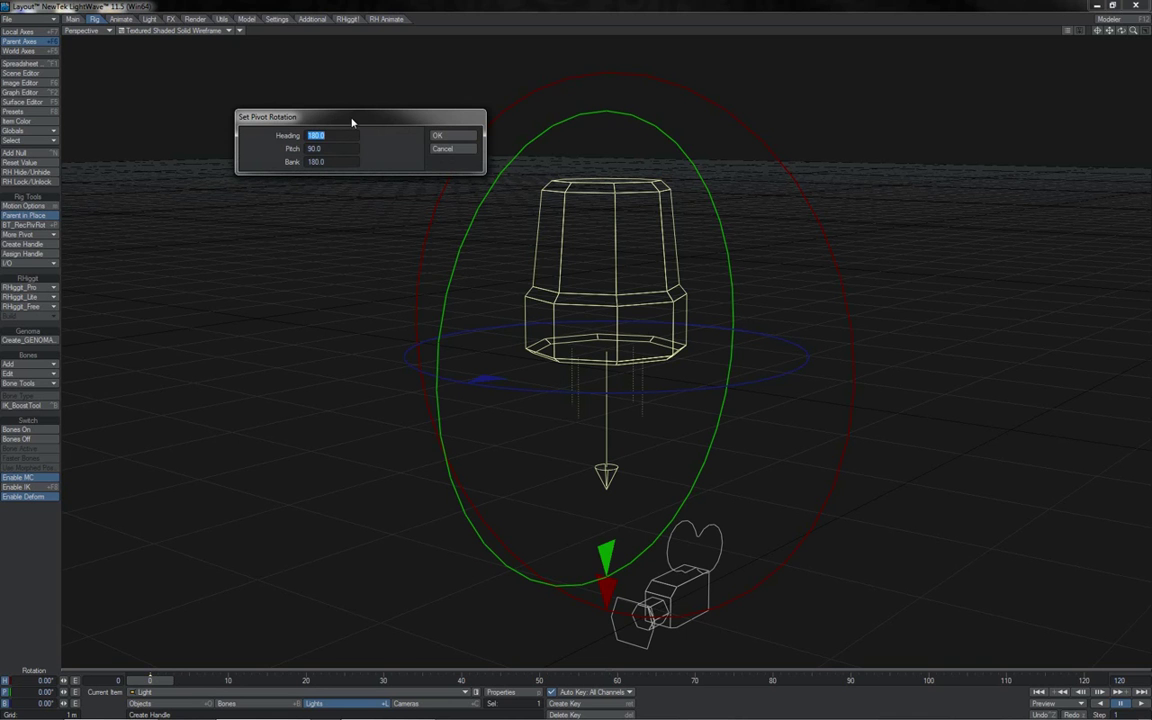
text(0)
key(Tab)
text(0)
key(Tab)
text(0)
key(Return)
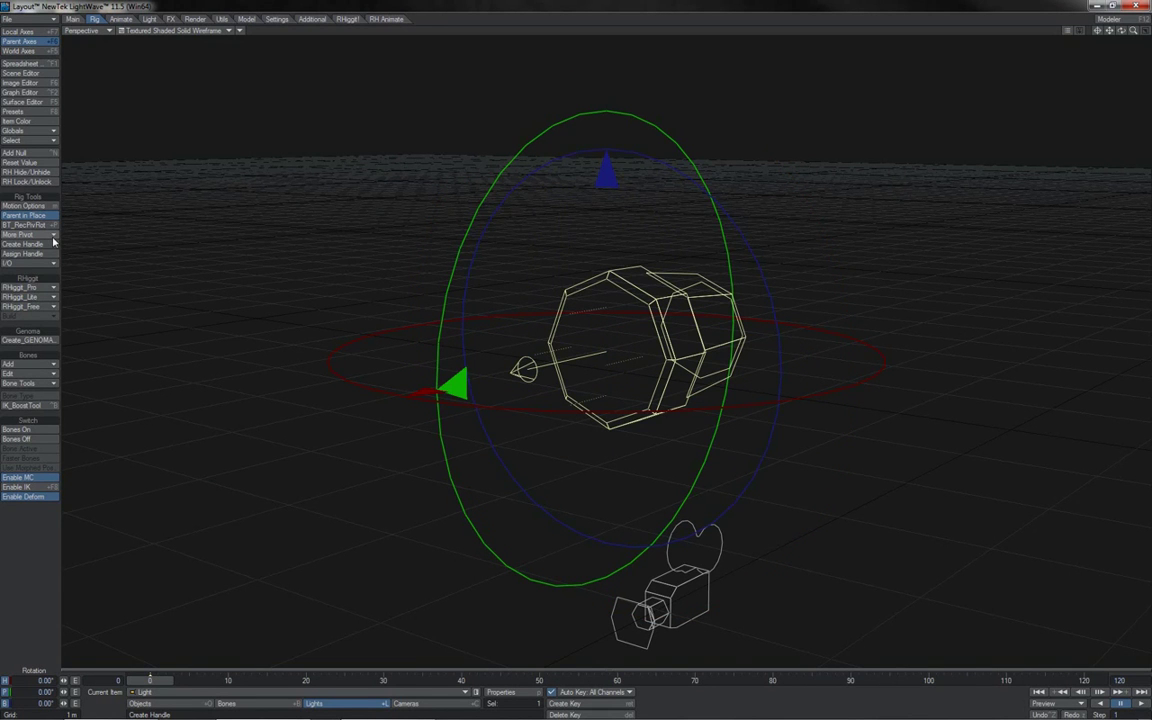
Step: Bank the light to about -56.5° and record its pivot rotation
drag(608, 174, 496, 248)
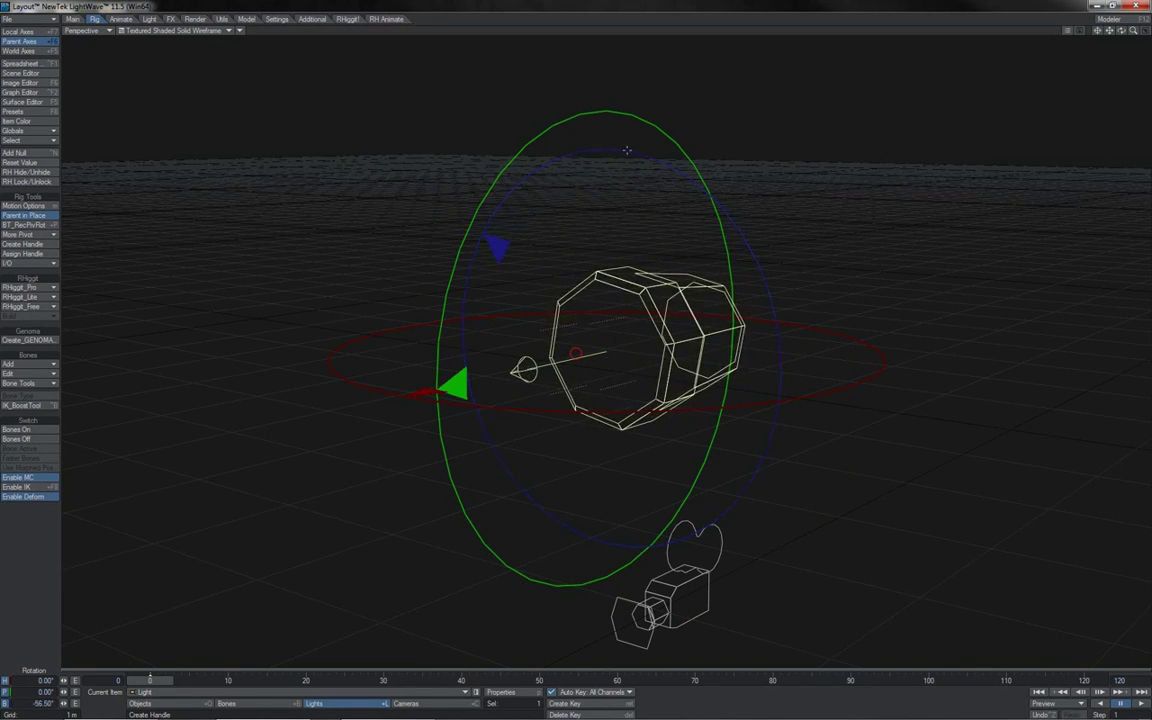
click(47, 226)
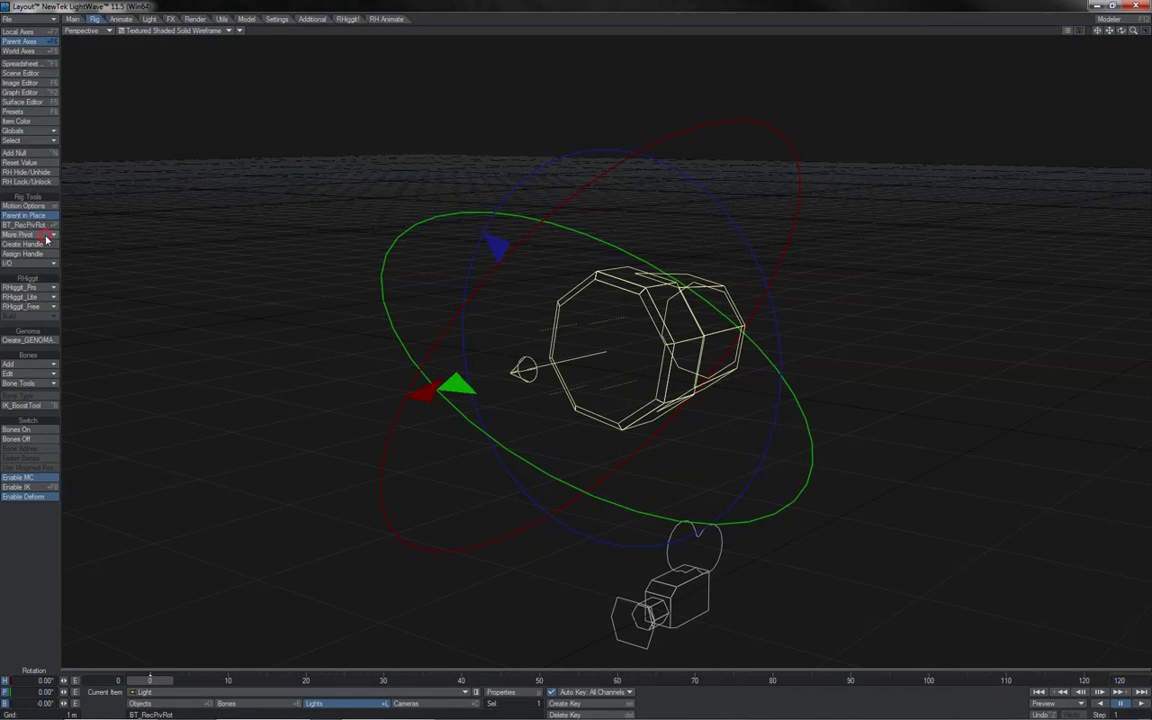
Step: Enter 90° in the light's pivot rotation settings so the light points straight down
click(46, 234)
click(46, 236)
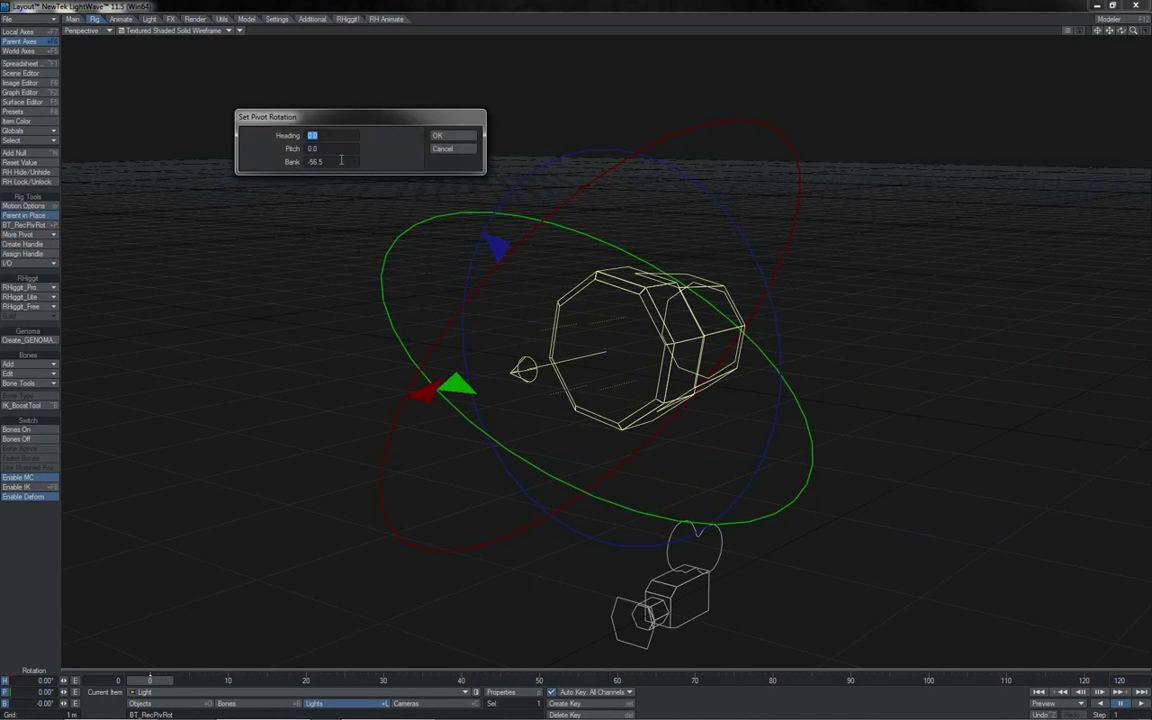
key(Tab)
key(Tab)
text(90)
key(Return)
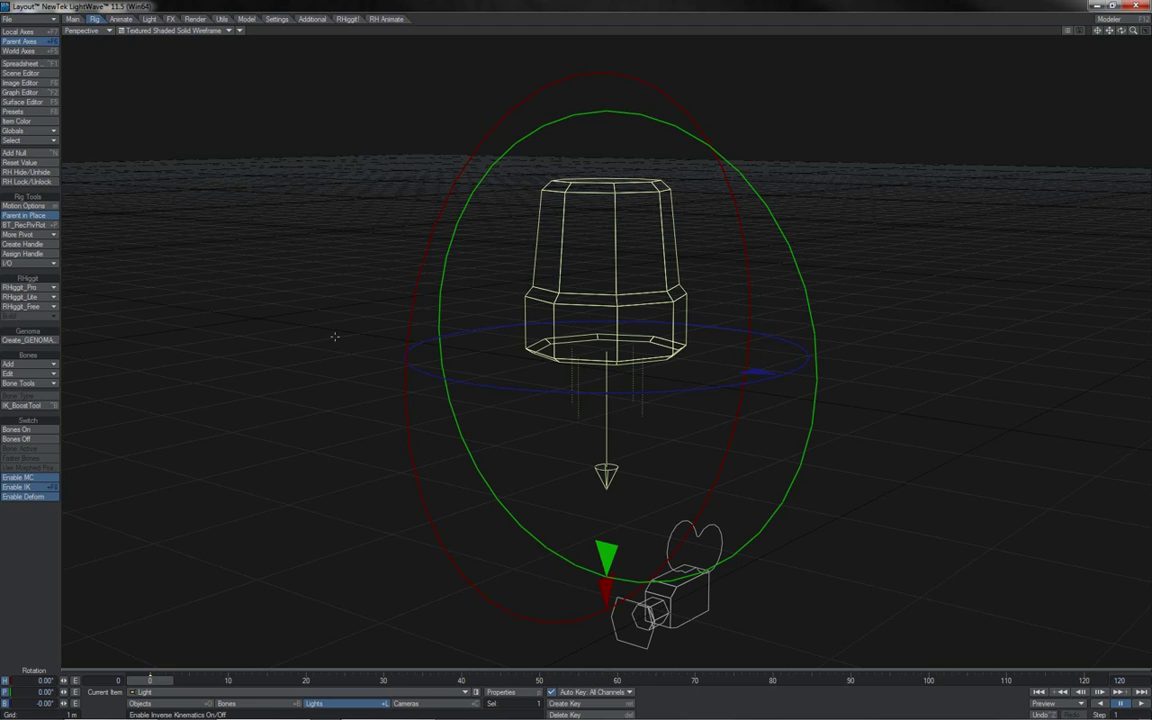
Step: Display the light's move handles in local axes and examine their orientation from above
key(t)
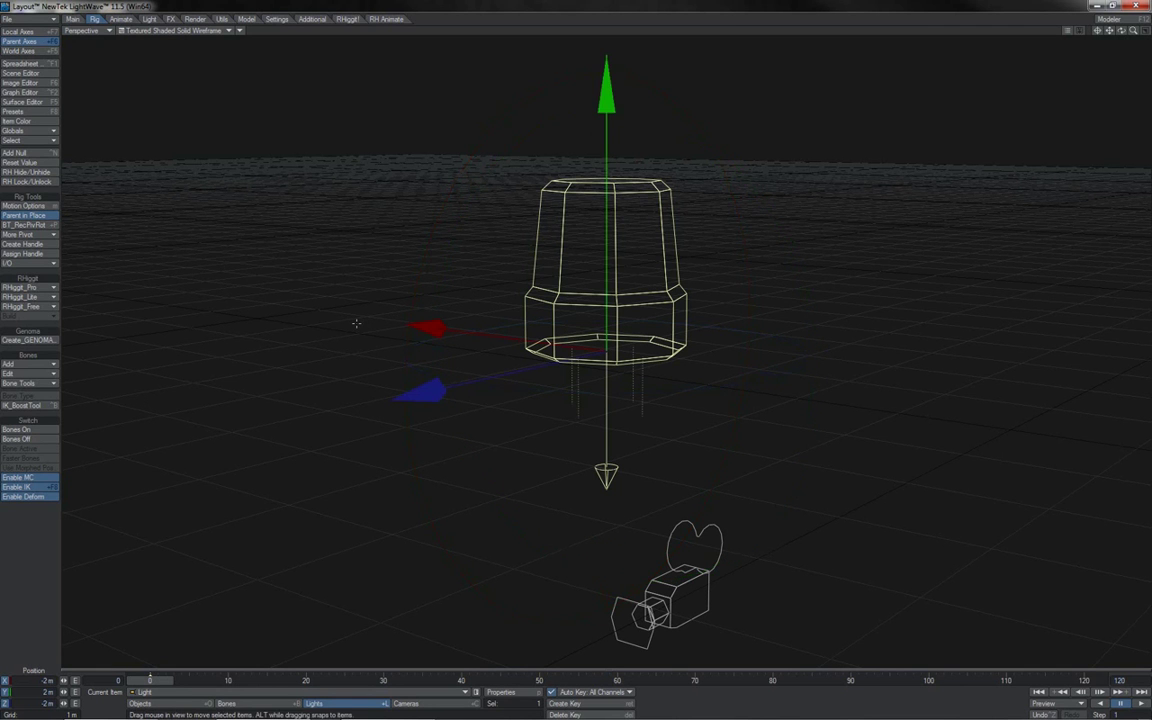
click(48, 34)
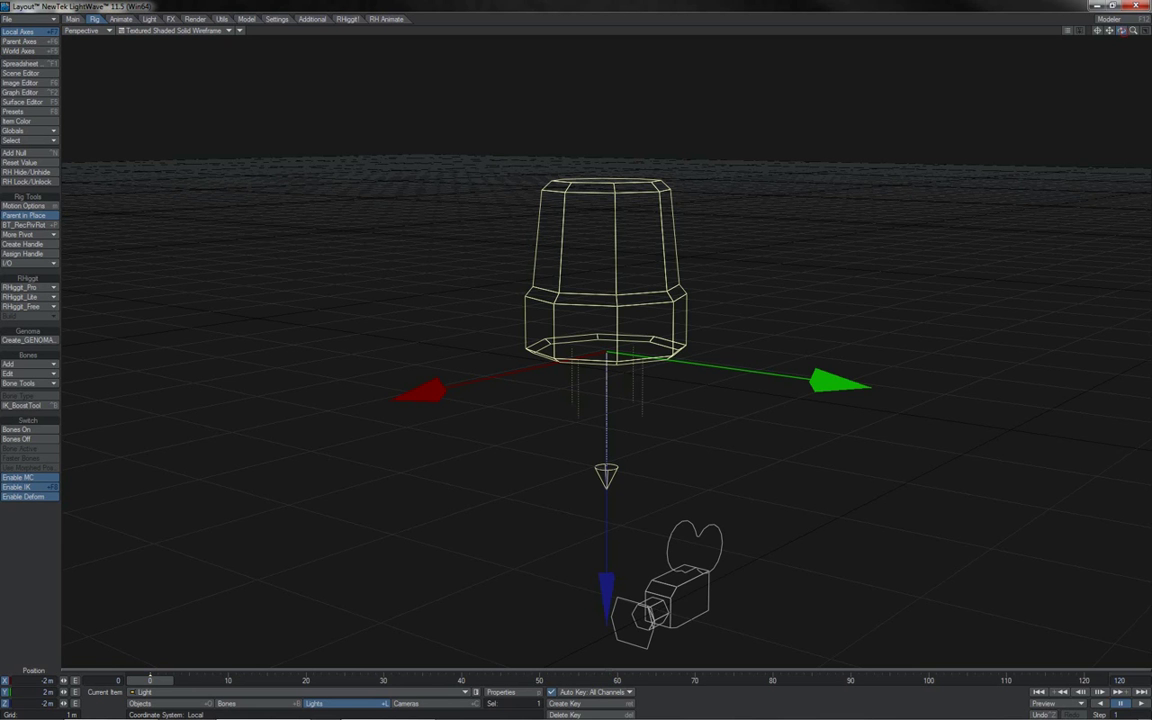
drag(1121, 31, 1148, 92)
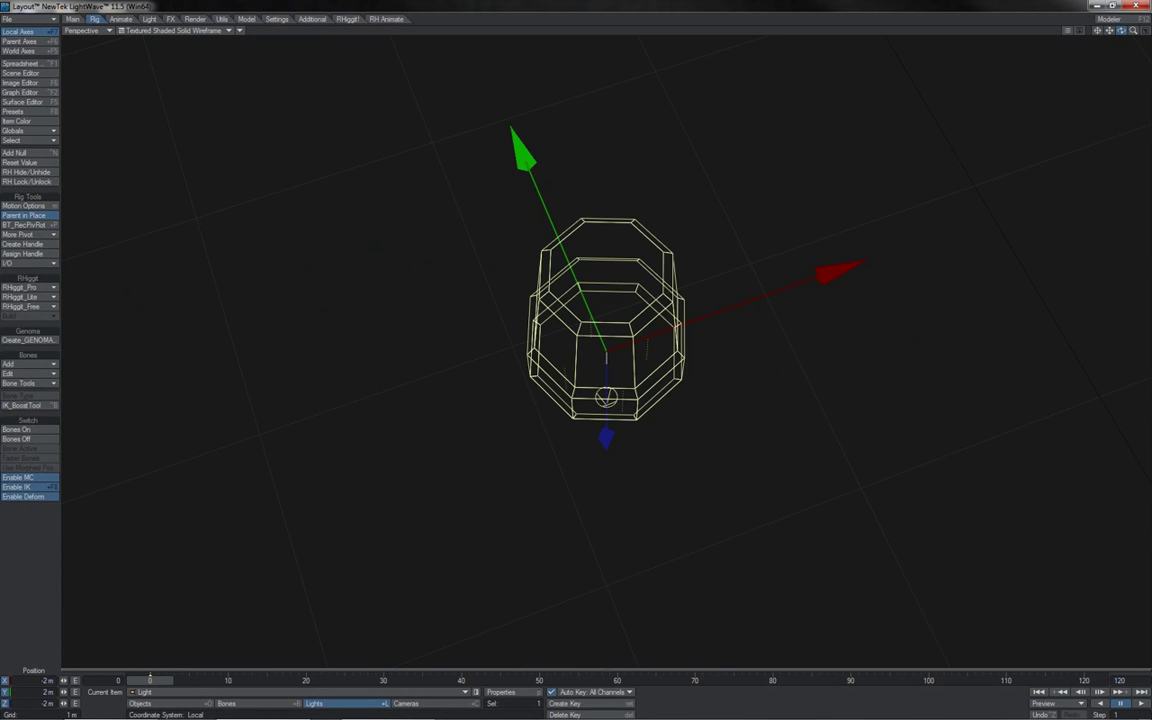
drag(1121, 31, 1145, 9)
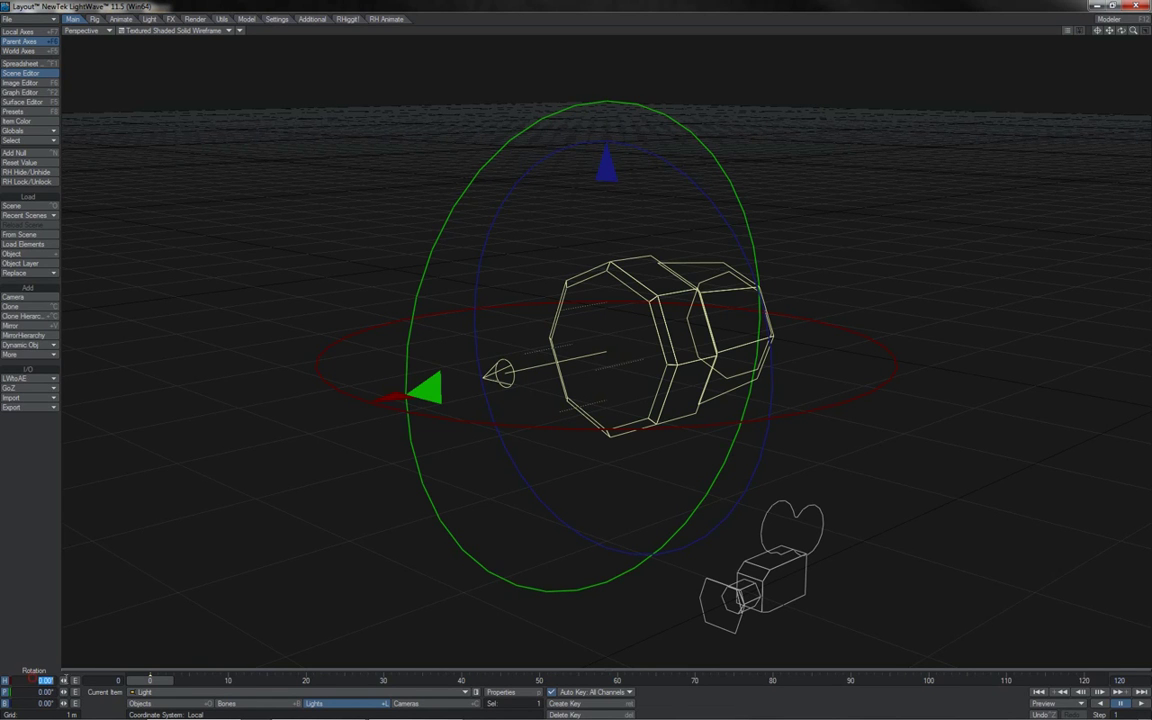
Step: Set the light's heading to 360° and its pitch to 720°
click(46, 680)
text(360)
key(Return)
key(Tab)
text(920)
key(Return)
Step: Rotate the light to about 370.8° heading and -25.1° bank, and undo the last rotation
mouse_move(465, 420)
mouse_down()
mouse_move(500, 420)
mouse_move(445, 420)
mouse_up()
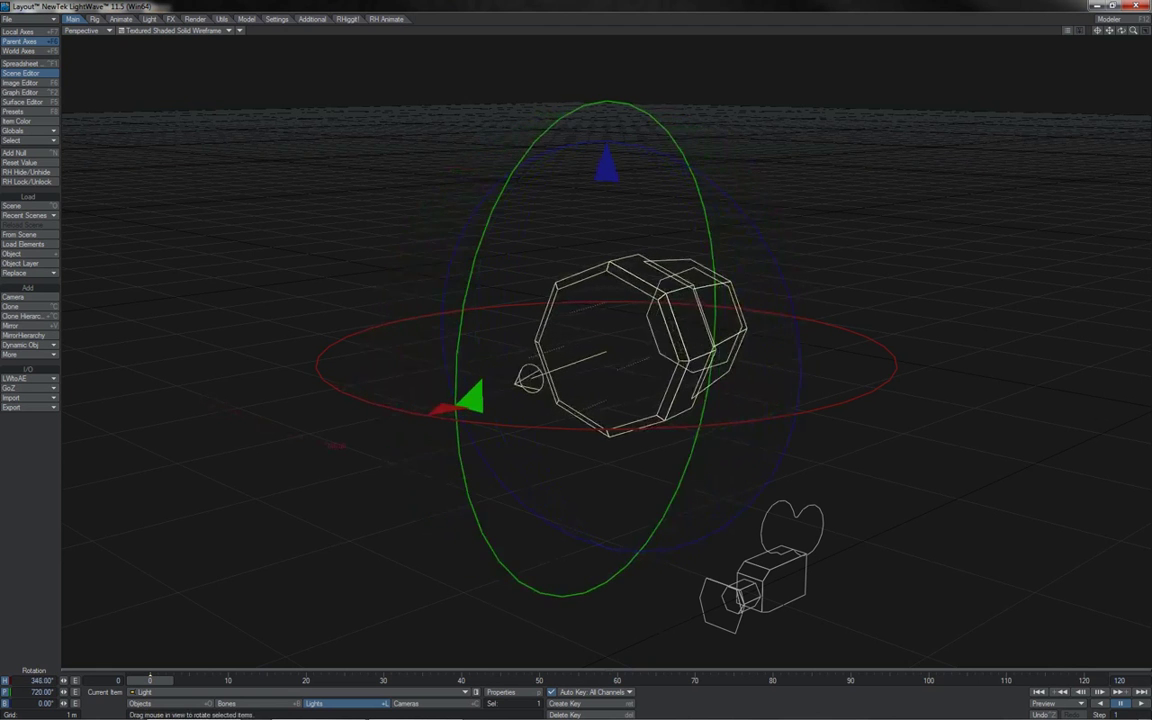
drag(318, 358, 352, 333)
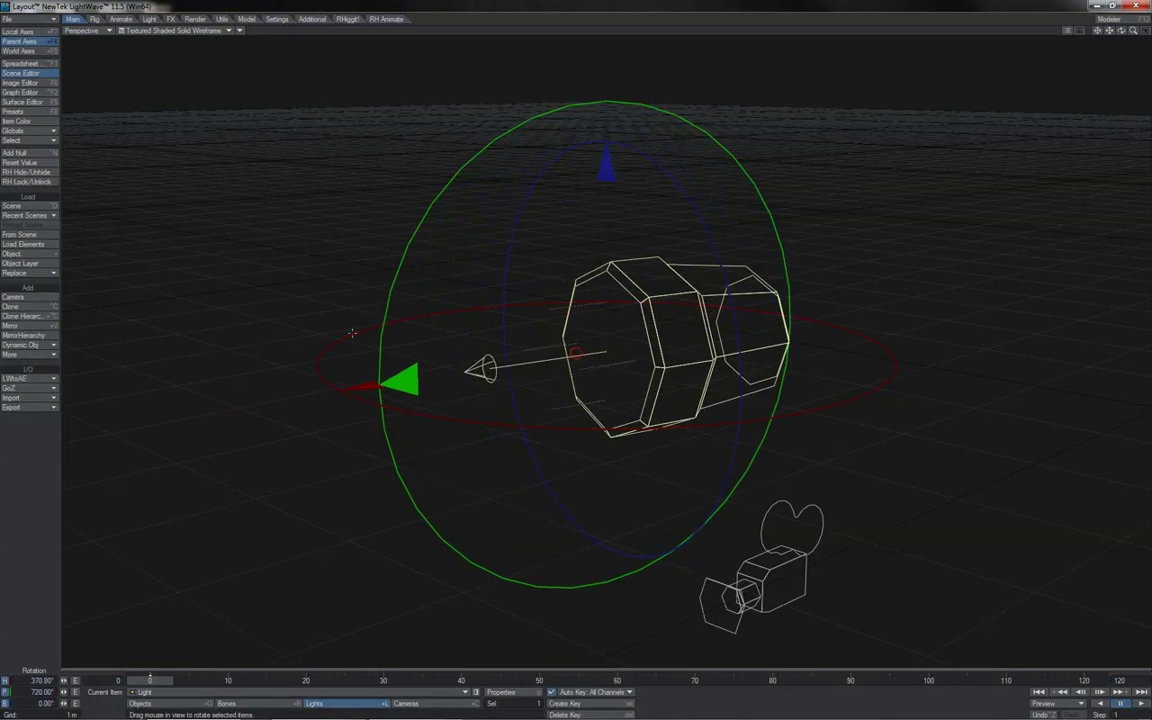
drag(400, 380, 400, 381)
mouse_move(262, 399)
mouse_down()
mouse_move(296, 524)
mouse_move(257, 352)
mouse_move(265, 399)
mouse_up()
mouse_move(607, 165)
mouse_down()
mouse_move(640, 177)
mouse_move(598, 165)
mouse_up()
right_drag(255, 399, 205, 399)
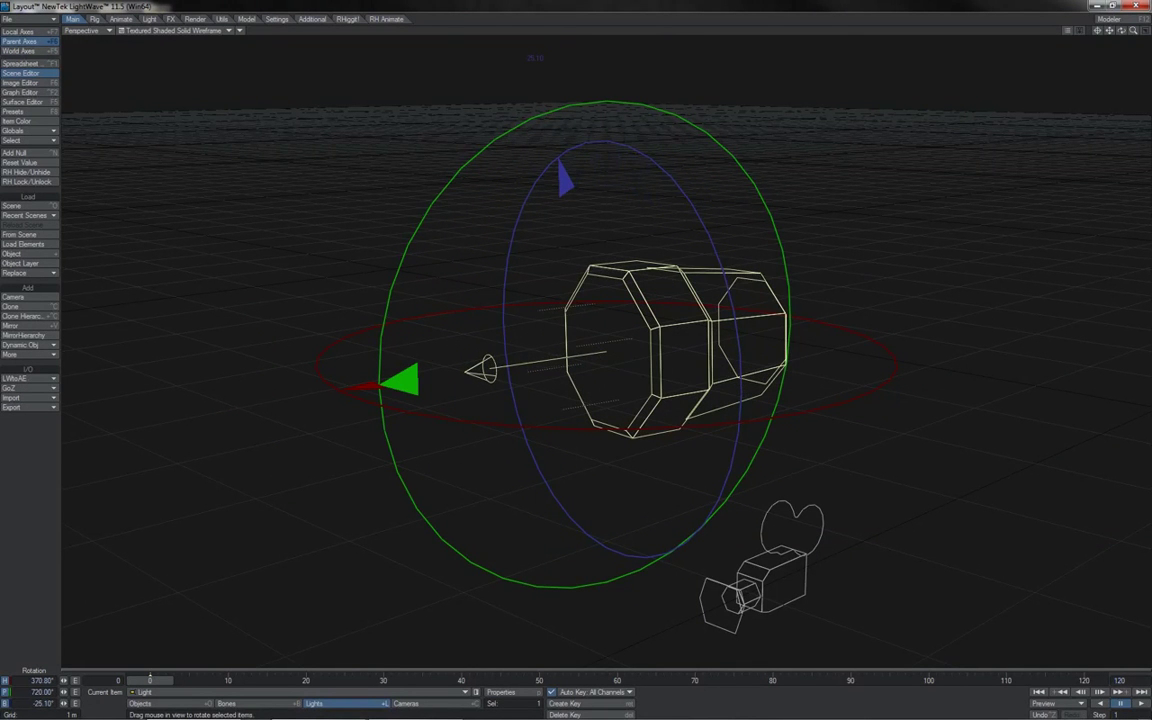
key(ctrl+z)
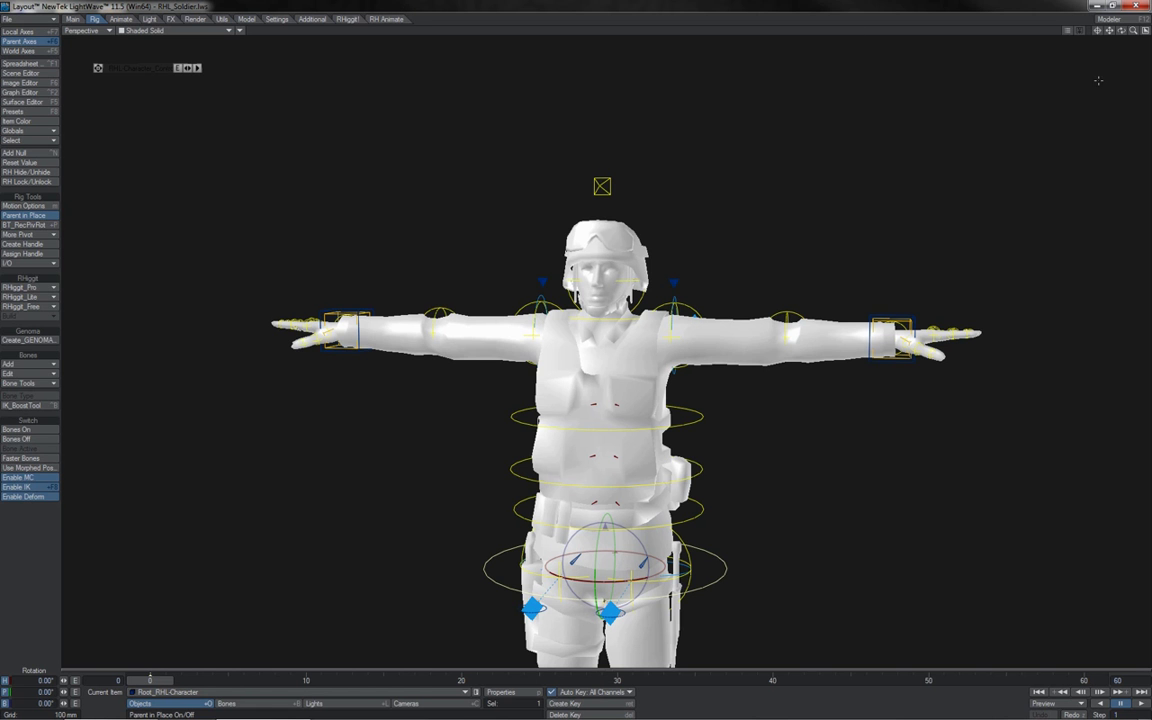
Step: Try turning the soldier's root control to a heading of about -50.3° and undo the rotation
drag(1133, 31, 1149, 31)
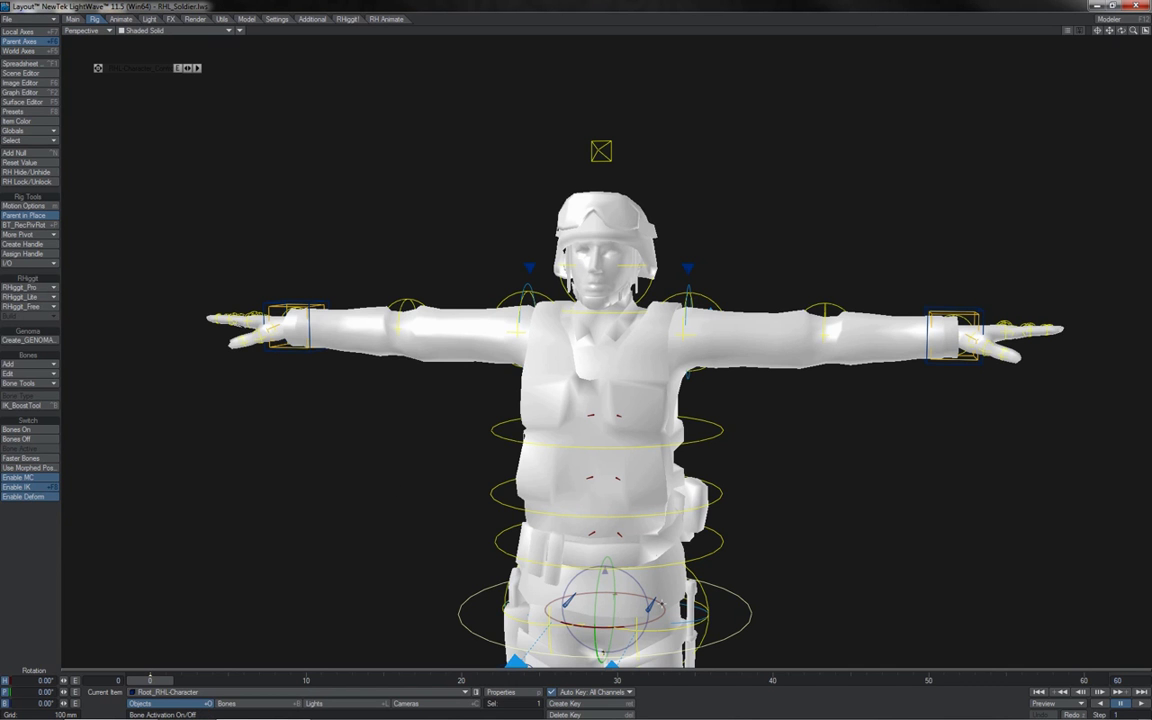
drag(661, 604, 771, 631)
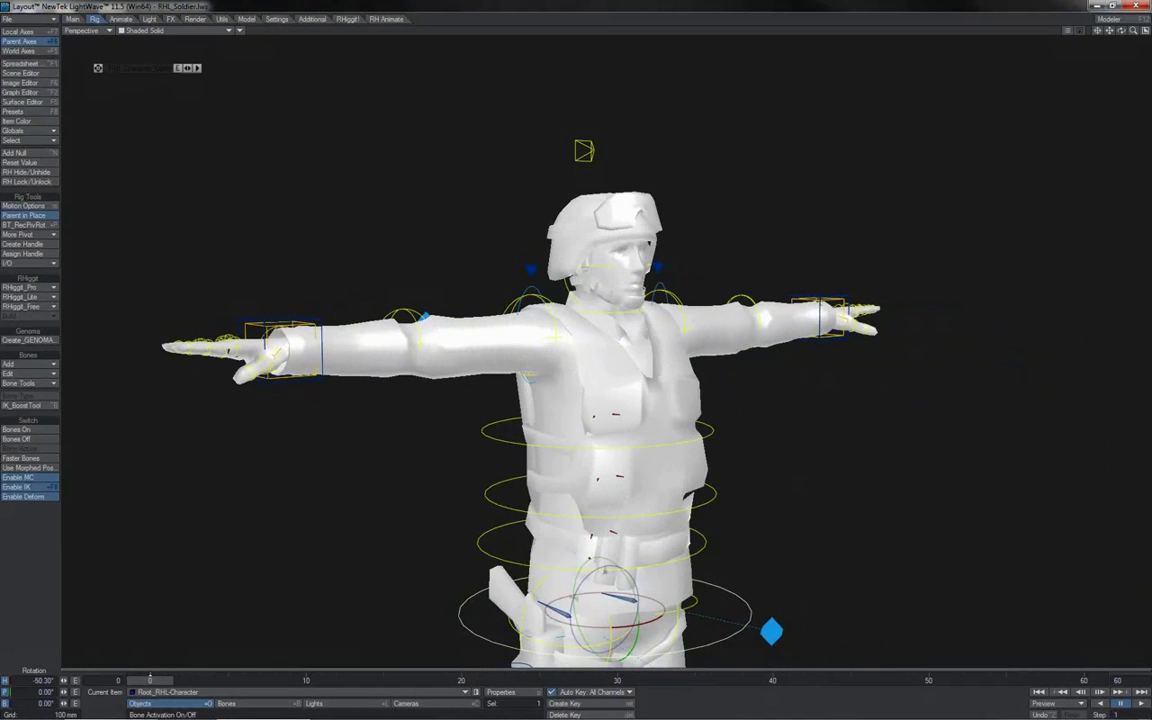
mouse_move(602, 559)
mouse_down()
mouse_move(582, 563)
mouse_move(624, 562)
mouse_move(603, 560)
mouse_up()
drag(771, 631, 771, 631)
key(ctrl+z)
Step: Try rotating the soldier's head control to about -37.9° heading and 2.1° pitch, and undo it
click(636, 262)
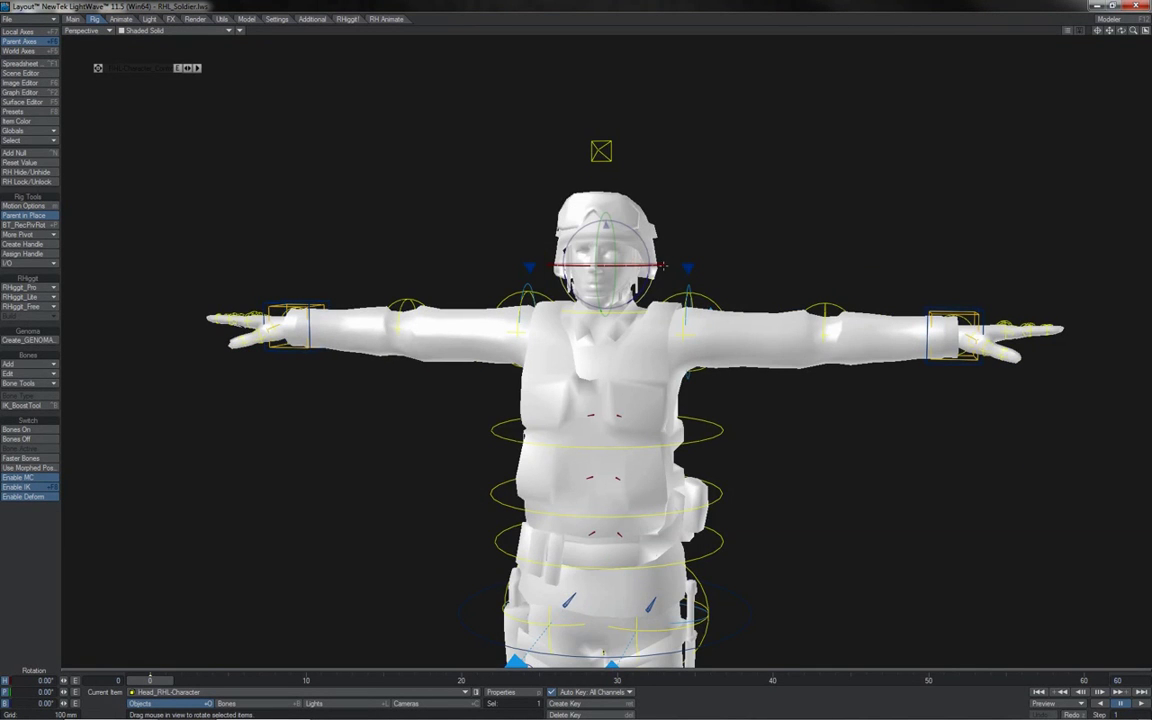
drag(636, 264, 576, 353)
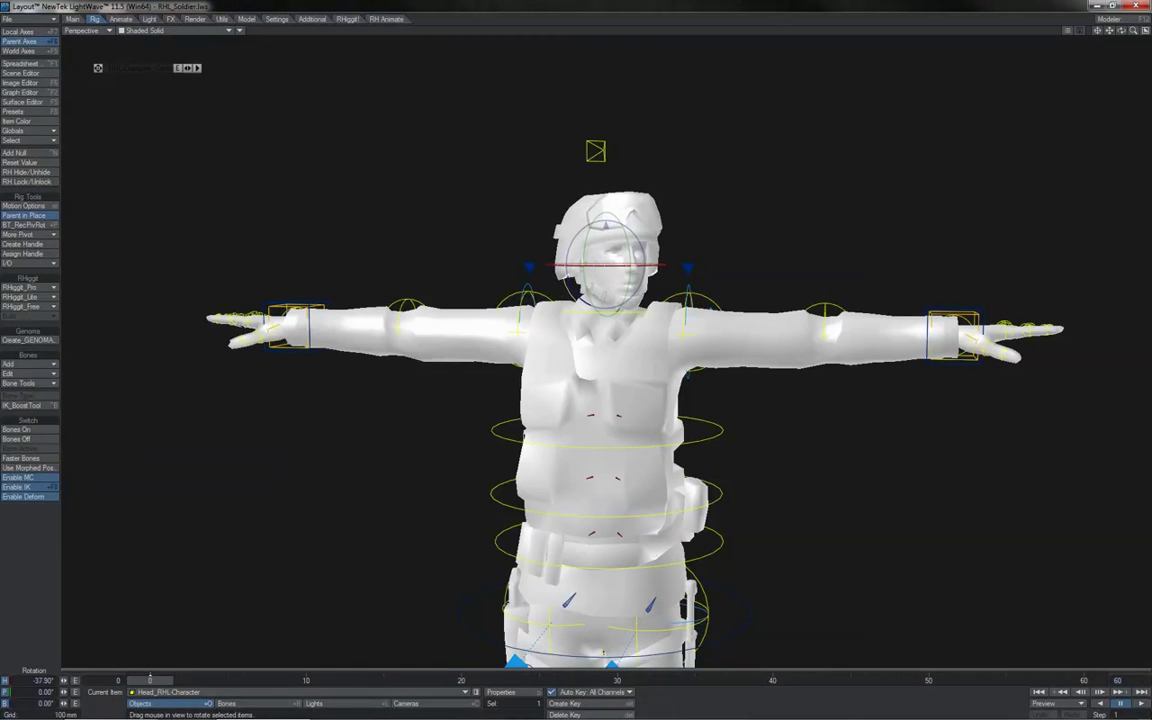
drag(630, 245, 629, 176)
drag(576, 425, 576, 350)
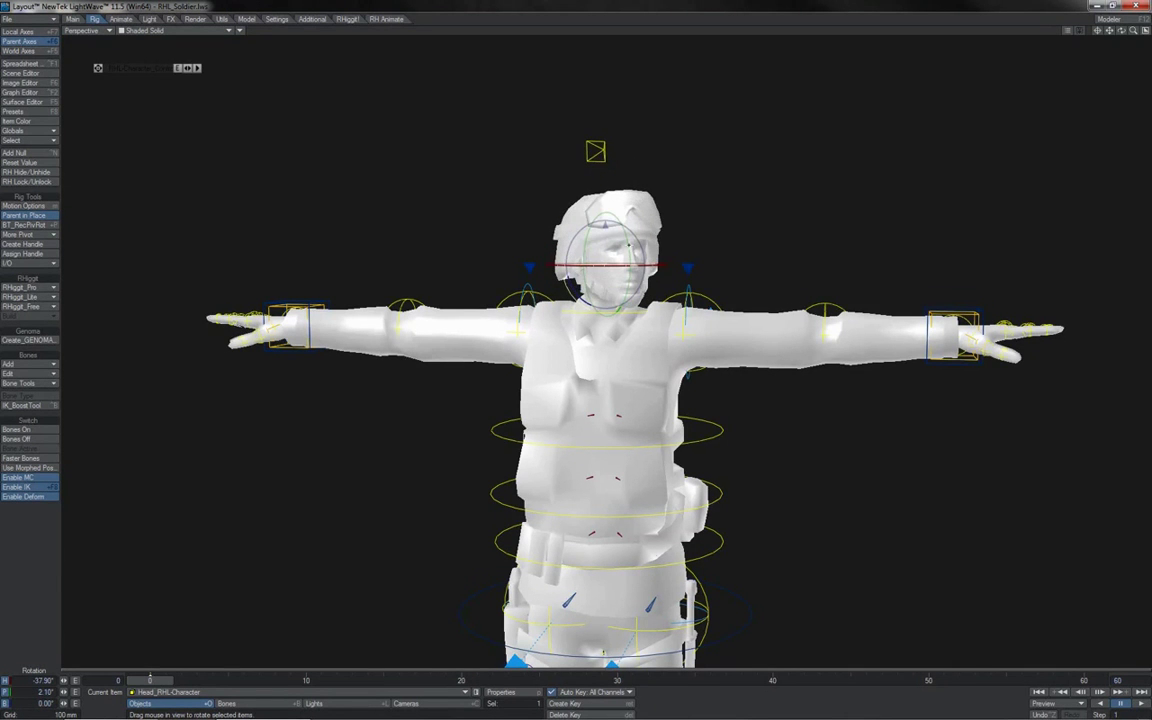
key(ctrl+z)
Step: Lower the soldier's left arm by rotating the left shoulder control's heading to about -84.9°
click(709, 295)
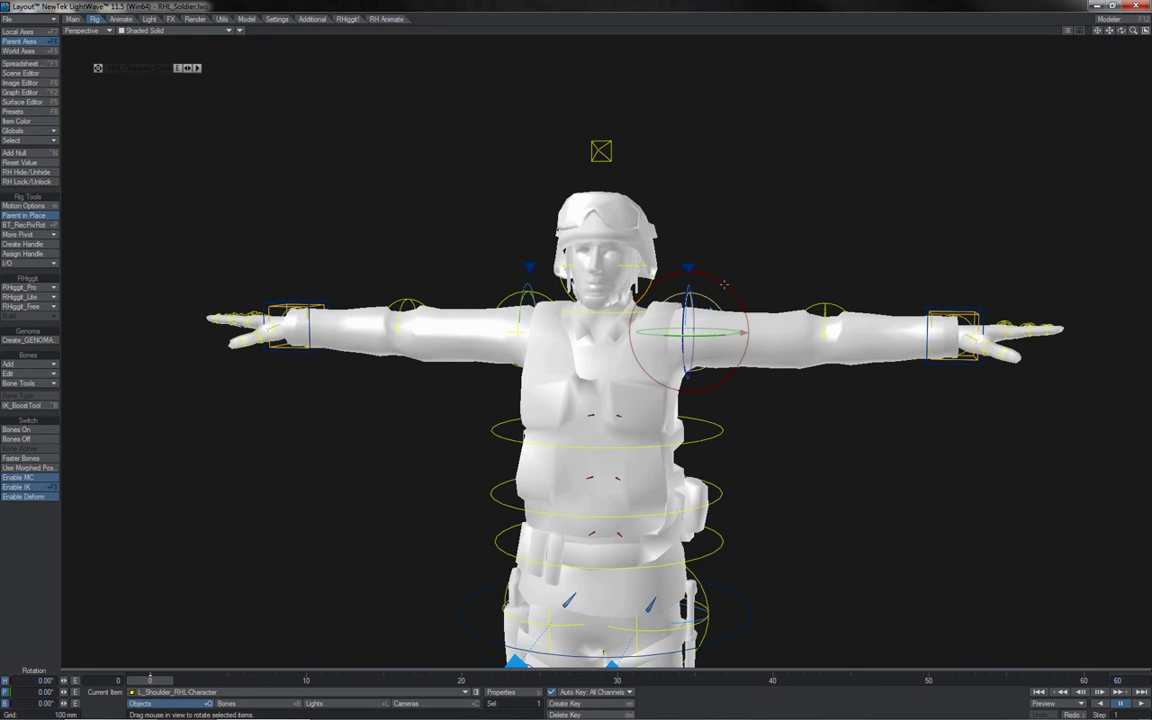
mouse_move(722, 285)
mouse_down()
mouse_move(677, 283)
mouse_move(740, 289)
mouse_move(748, 328)
mouse_move(690, 276)
mouse_move(748, 336)
mouse_move(724, 285)
mouse_up()
key(ctrl+z)
drag(724, 285, 747, 333)
drag(660, 286, 620, 286)
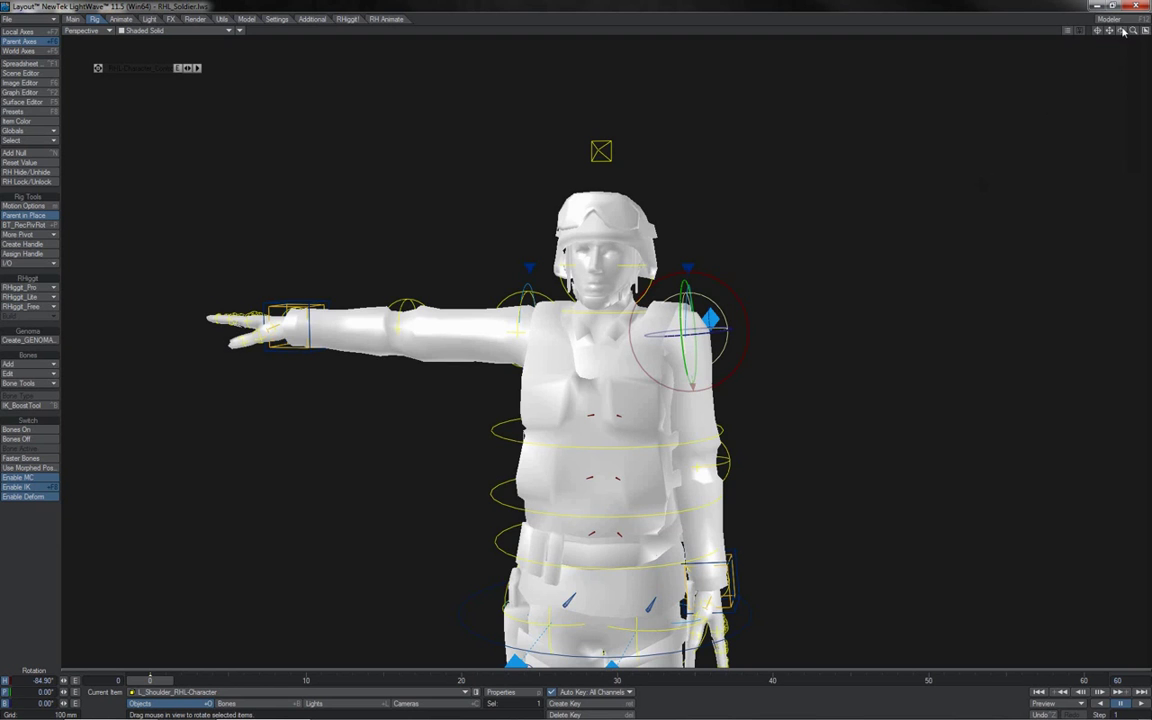
Step: Swing the lowered left arm forward to a shoulder pitch of about 64.8°, and undo the shoulder rotations
drag(1122, 31, 1073, 95)
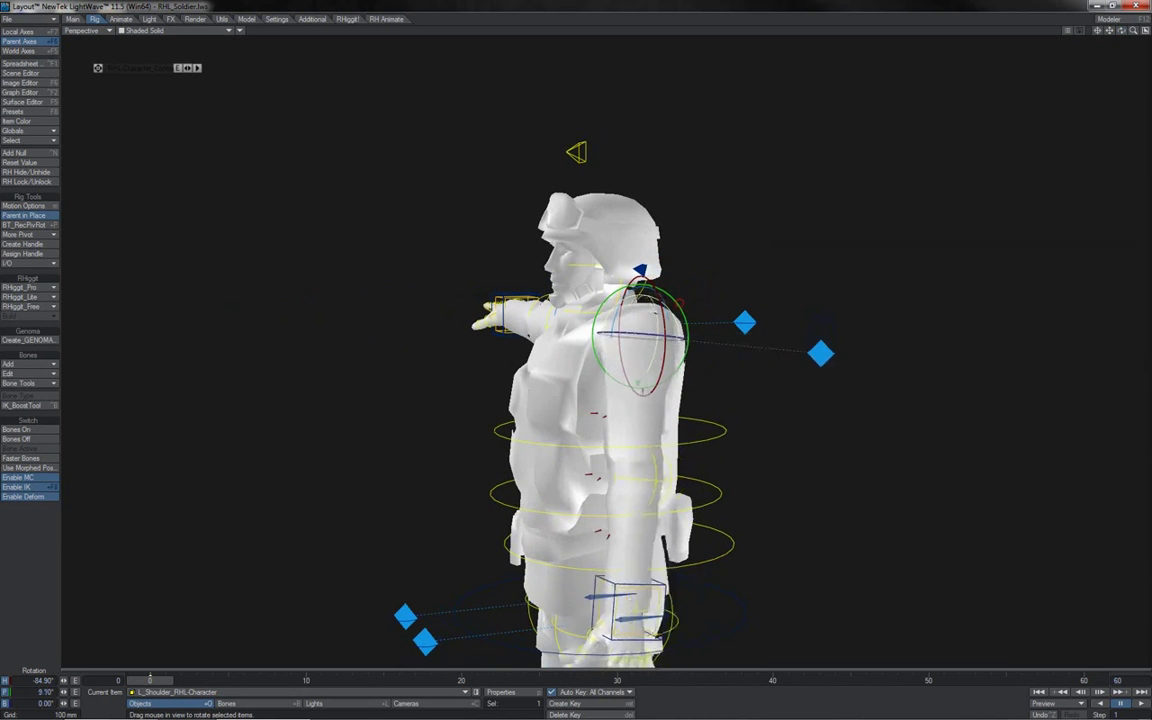
drag(640, 384, 580, 384)
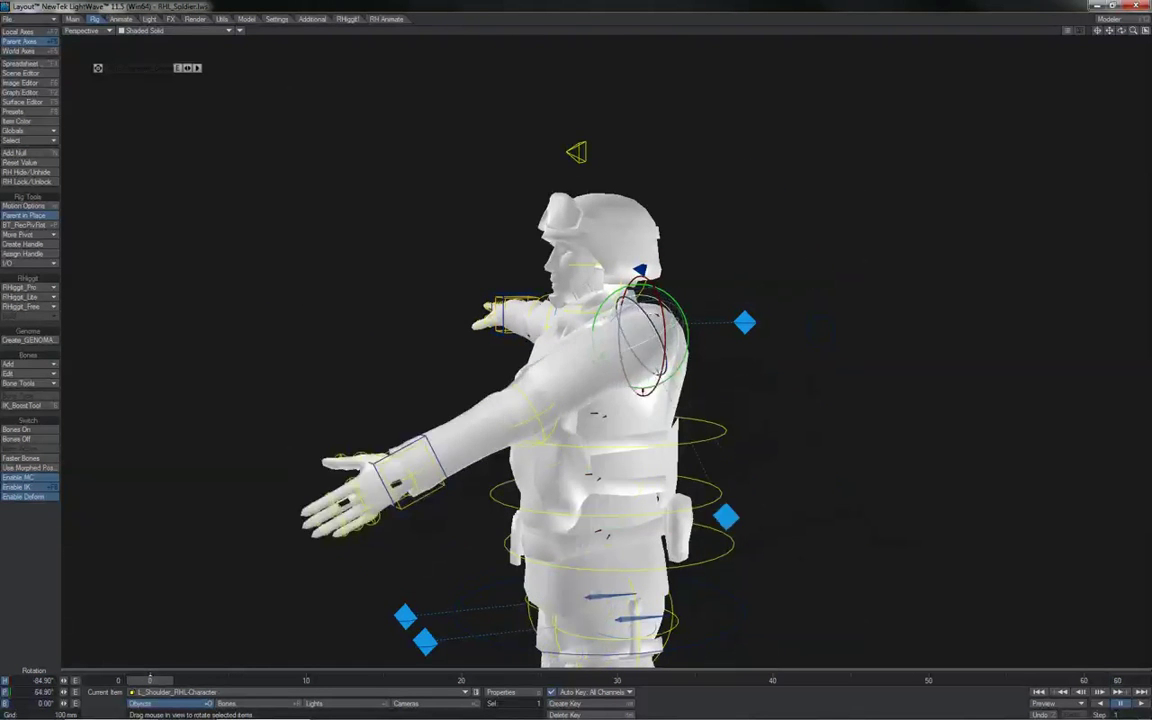
key(ctrl+z)
key(ctrl+z)
key(ctrl+z)
Step: Lower the left arm by rotating the shoulder control's pitch to about -84.4° with its bank at -90°
mouse_move(1121, 31)
mouse_down()
mouse_move(1151, 31)
mouse_move(1141, 32)
mouse_up()
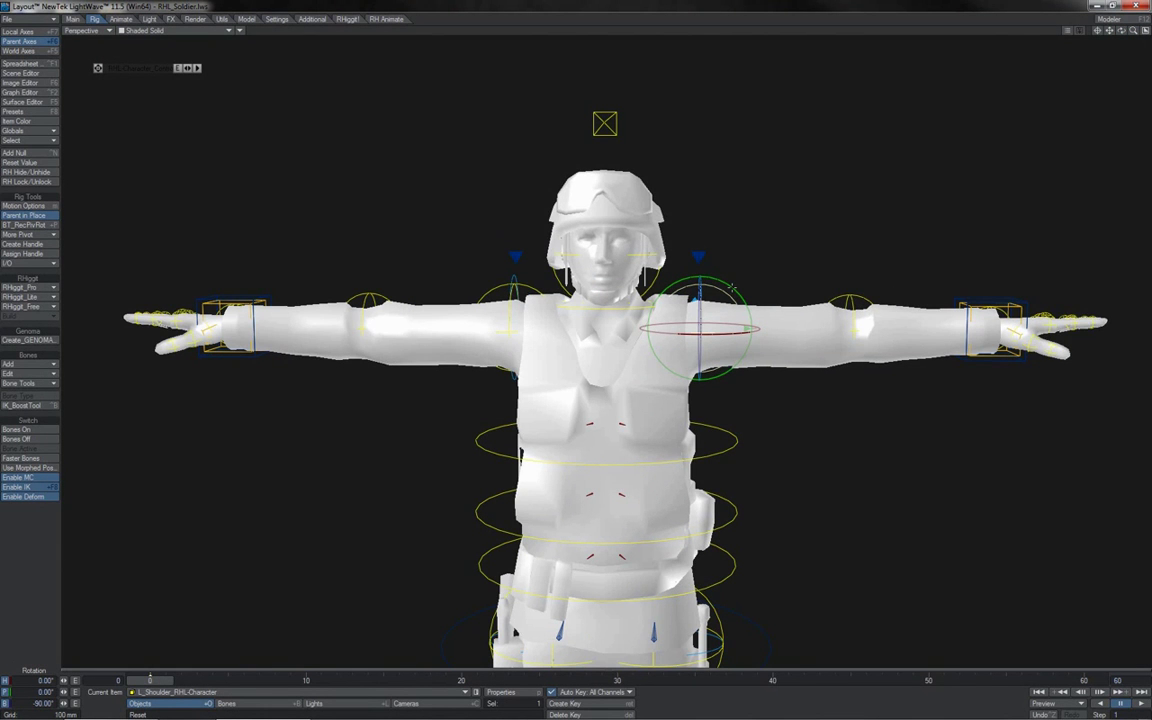
drag(732, 288, 740, 357)
drag(615, 315, 576, 352)
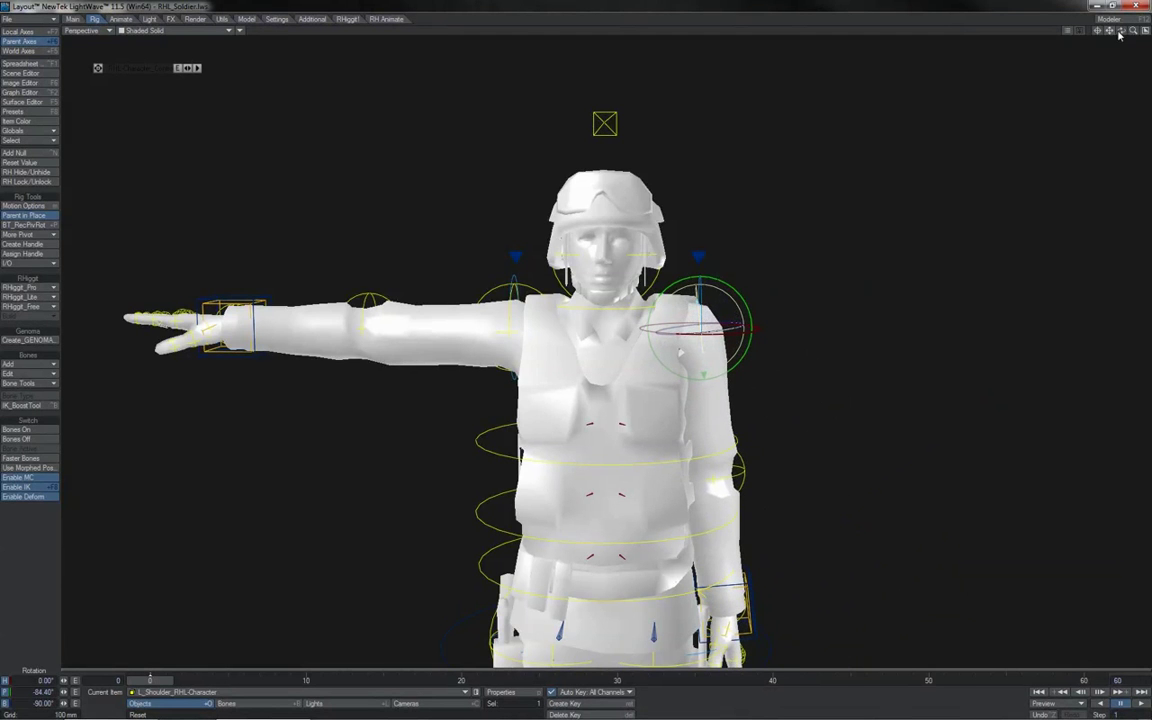
Step: Try rotating the lowered left arm's shoulder control in local axes, and return to parent axes
drag(1121, 31, 1042, 34)
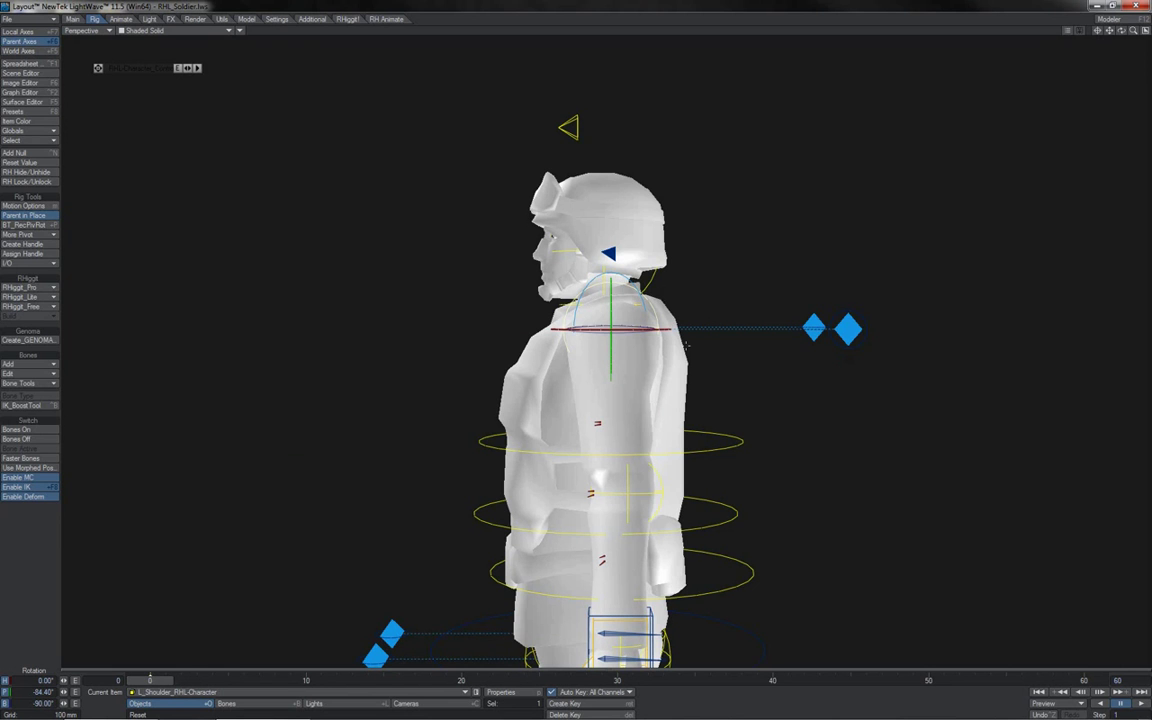
click(37, 32)
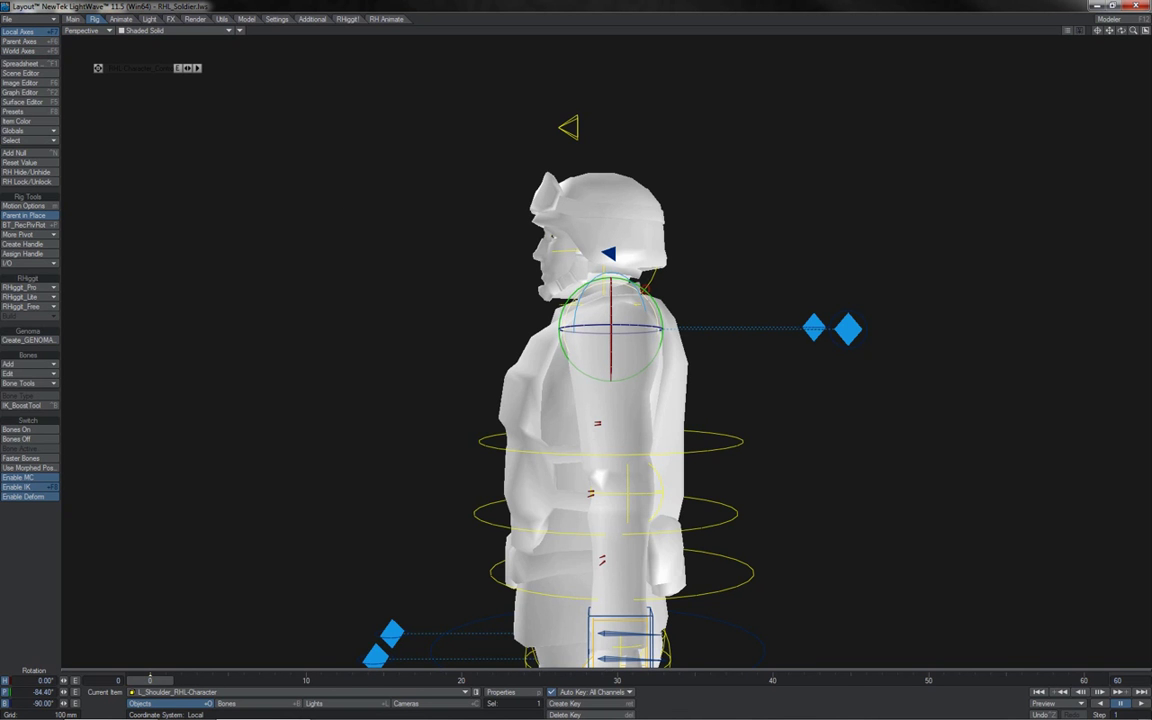
drag(647, 289, 659, 352)
drag(659, 352, 652, 363)
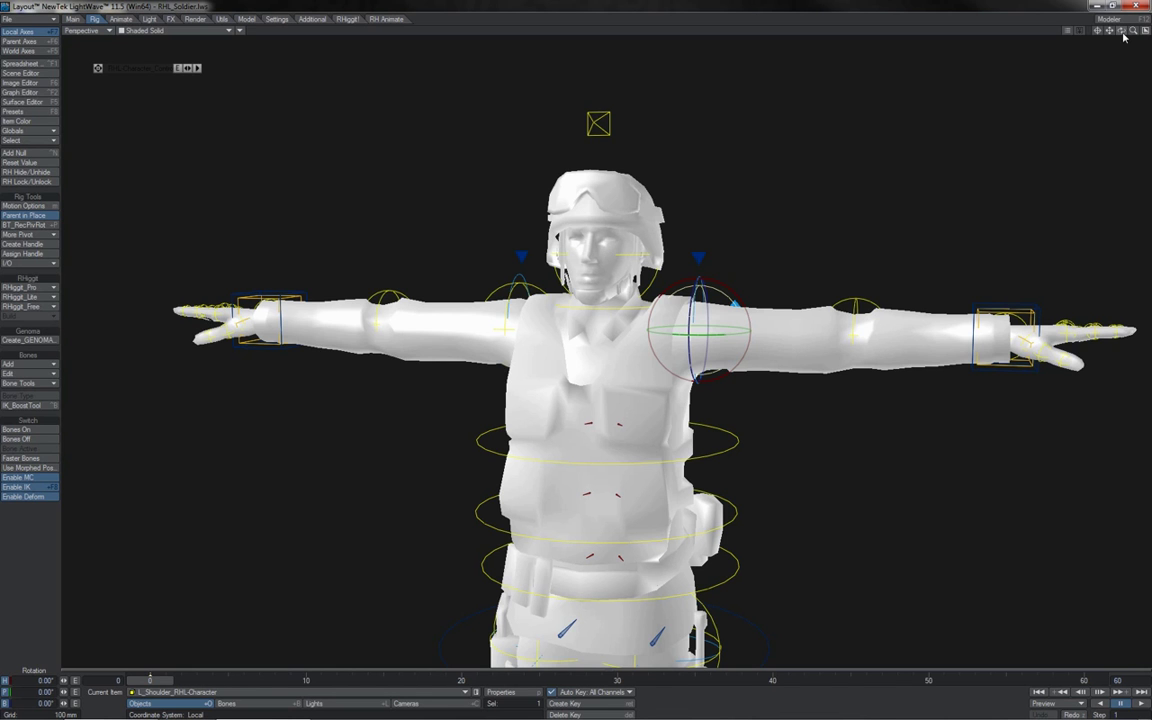
key(shift+F6)
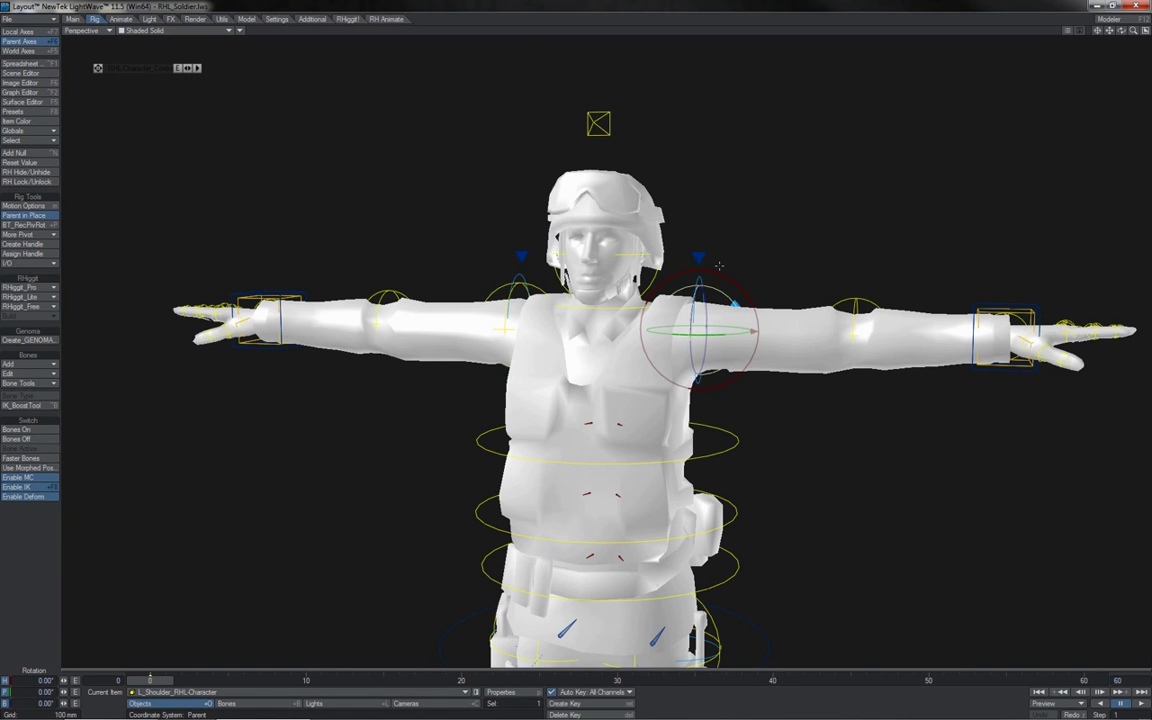